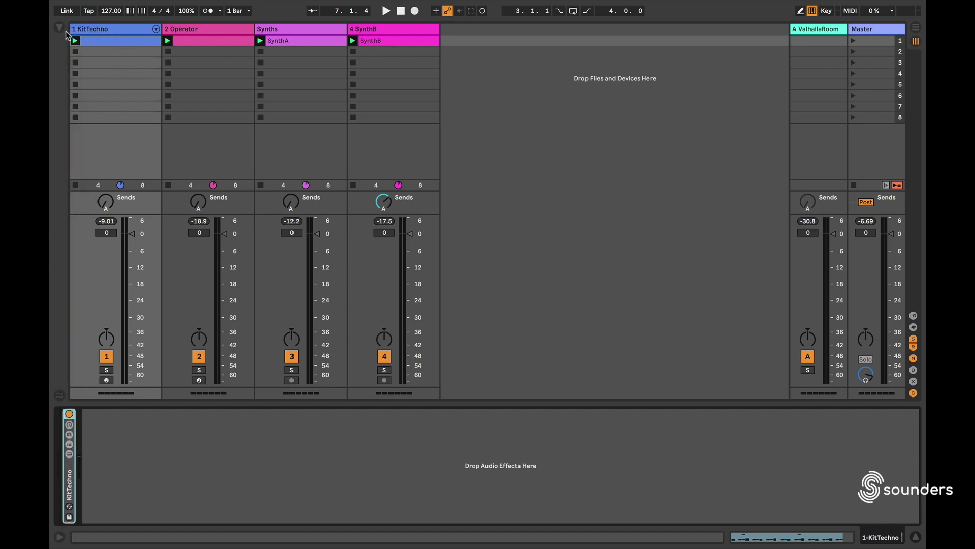
# Find the Utility effect in the browser and add it to the KitTechno track, leaving the browser hidden.
pyautogui.click(60, 27)
pyautogui.write('satu')
pyautogui.write('ti')
pyautogui.click(163, 54)
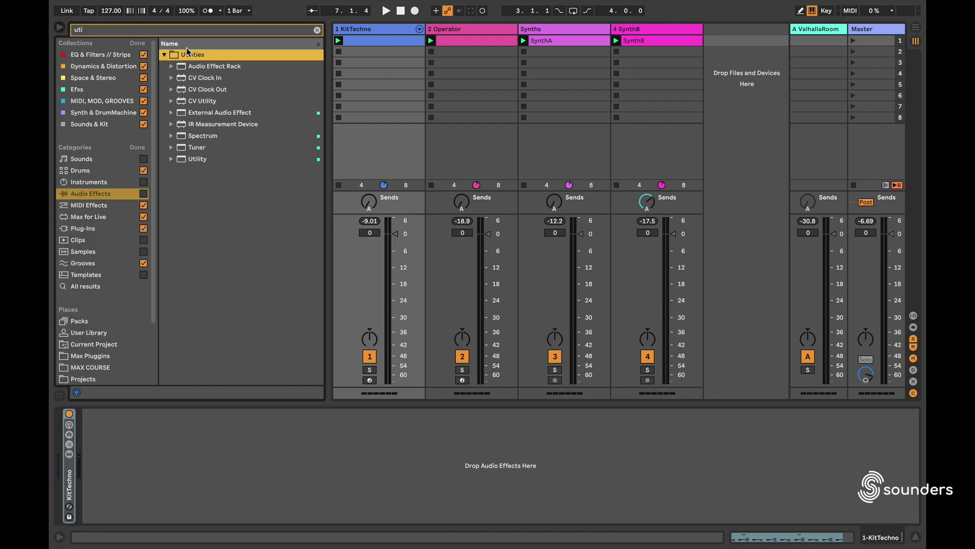
pyautogui.moveTo(193, 160); pyautogui.dragTo(269, 463)
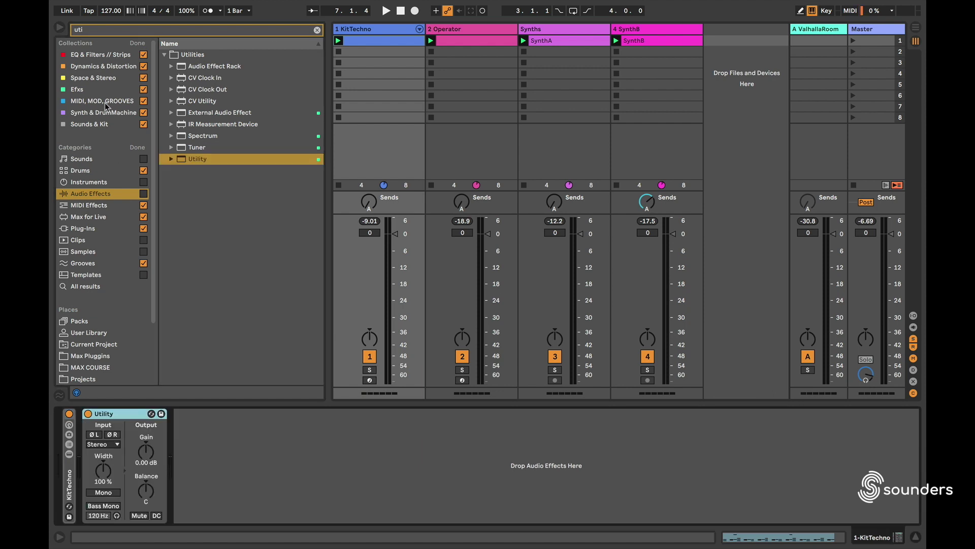
pyautogui.click(61, 28)
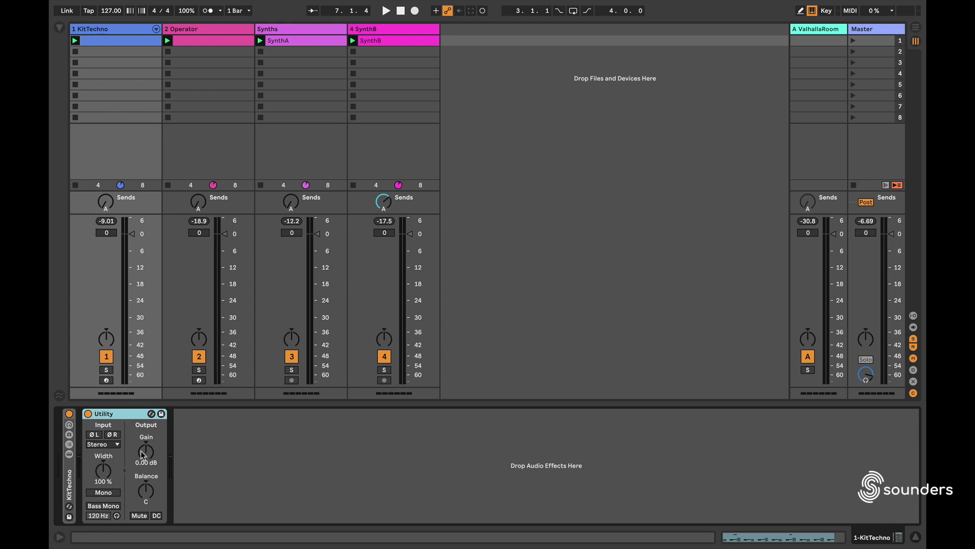
# Examine the KitTechno Utility gain and track volume, and the device chains of the Master and ValhallaRoom return tracks.
pyautogui.moveTo(142, 453)
pyautogui.mouseDown()
pyautogui.moveTo(142, 439)
pyautogui.moveTo(142, 449)
pyautogui.mouseUp()
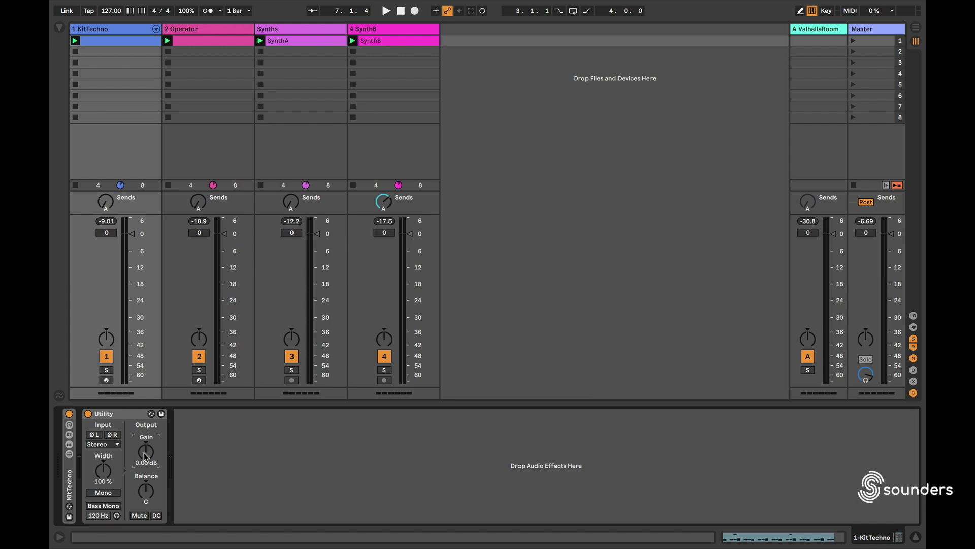
pyautogui.click(129, 409)
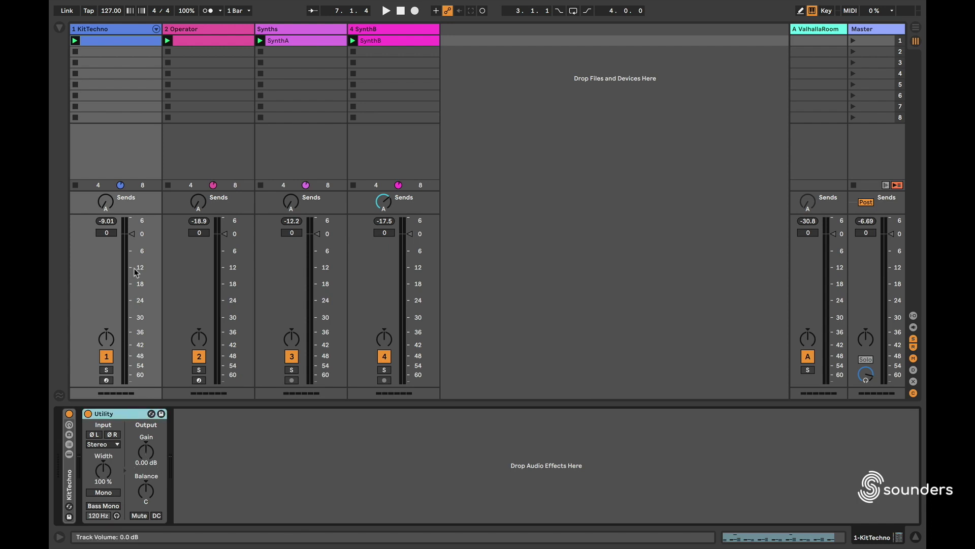
pyautogui.click(132, 237)
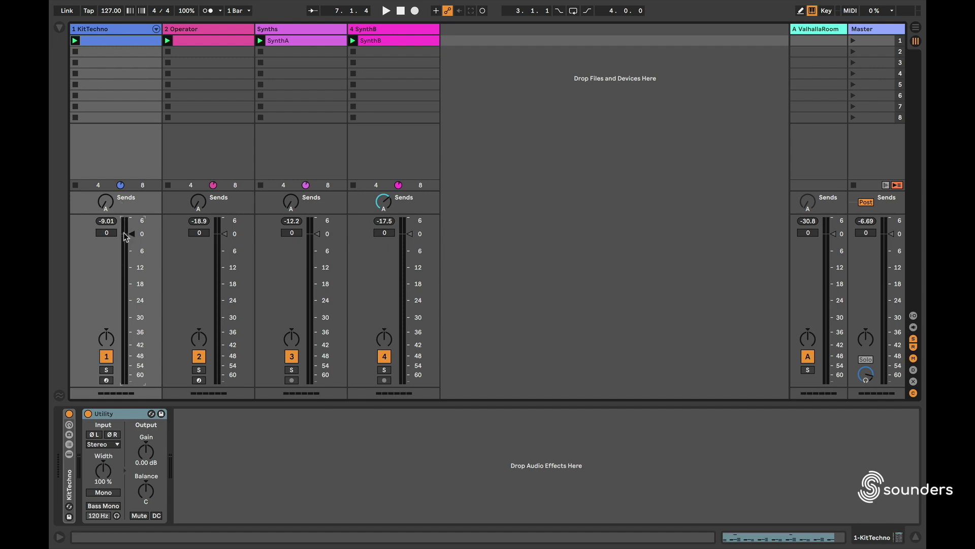
pyautogui.click(863, 31)
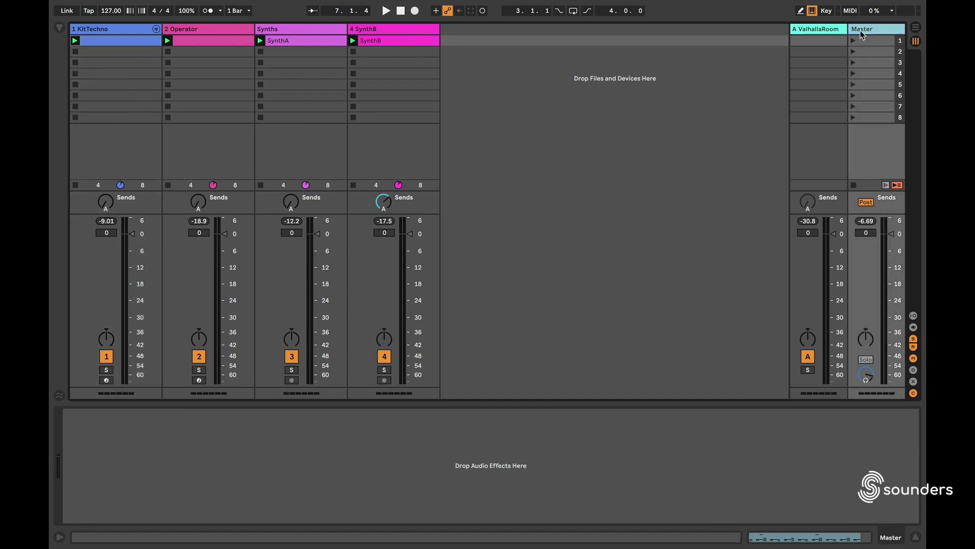
pyautogui.click(833, 30)
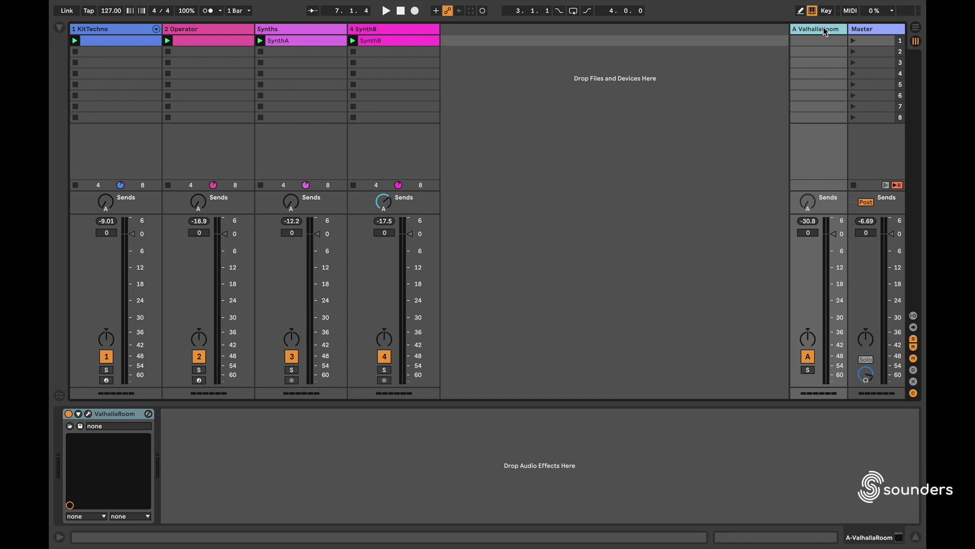
pyautogui.click(141, 28)
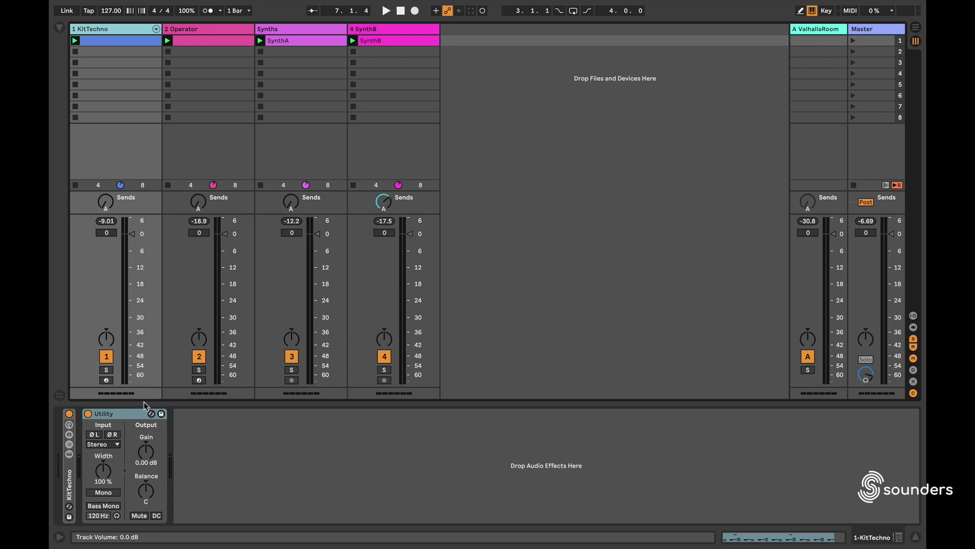
pyautogui.click(203, 461)
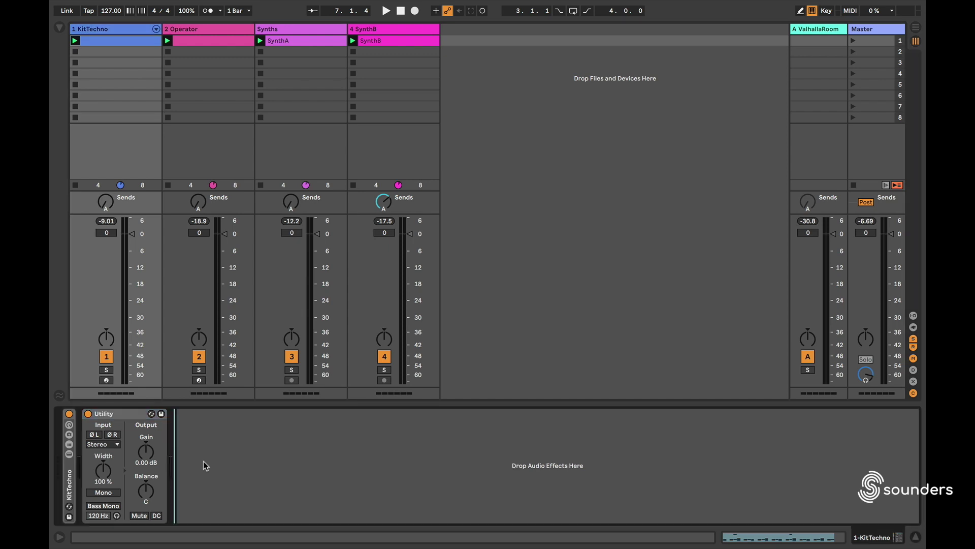
# Play the session briefly and check the peak levels of the tracks and the Master.
pyautogui.click(107, 416)
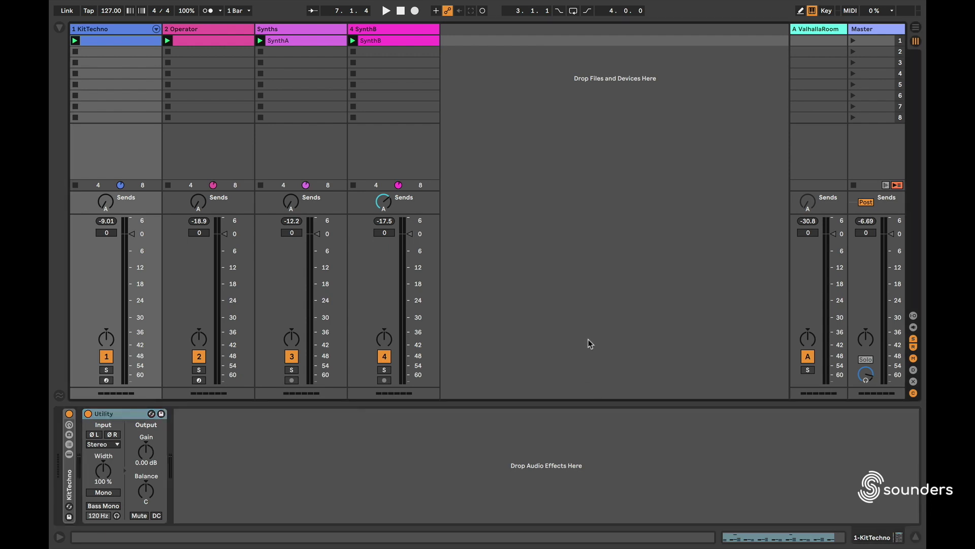
pyautogui.press('space')
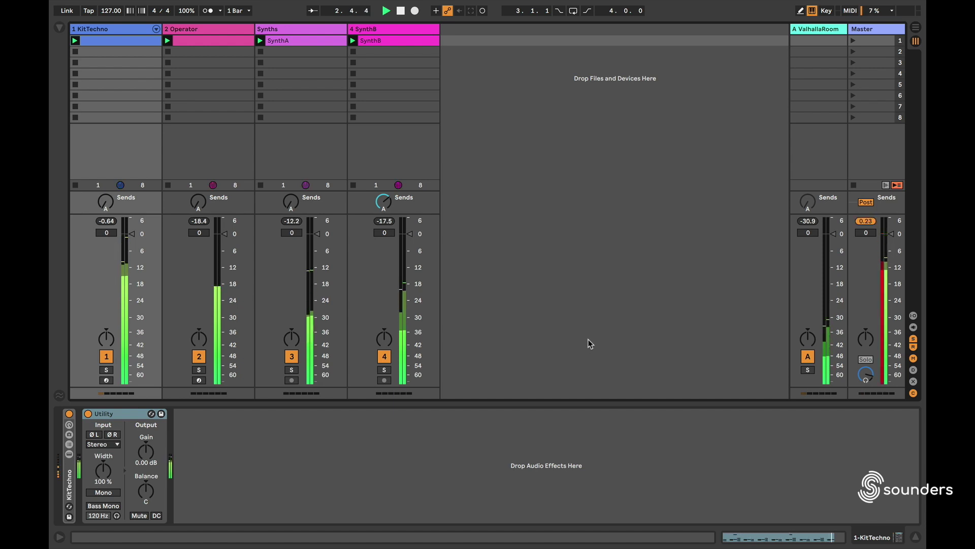
pyautogui.press('space')
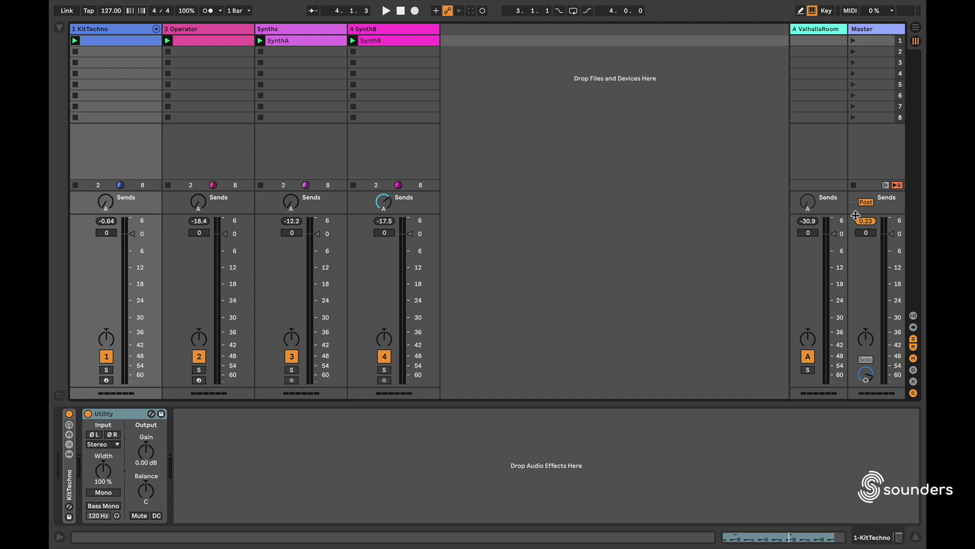
# Search the browser for "uti" and add a Utility effect to the Master track.
pyautogui.click(885, 30)
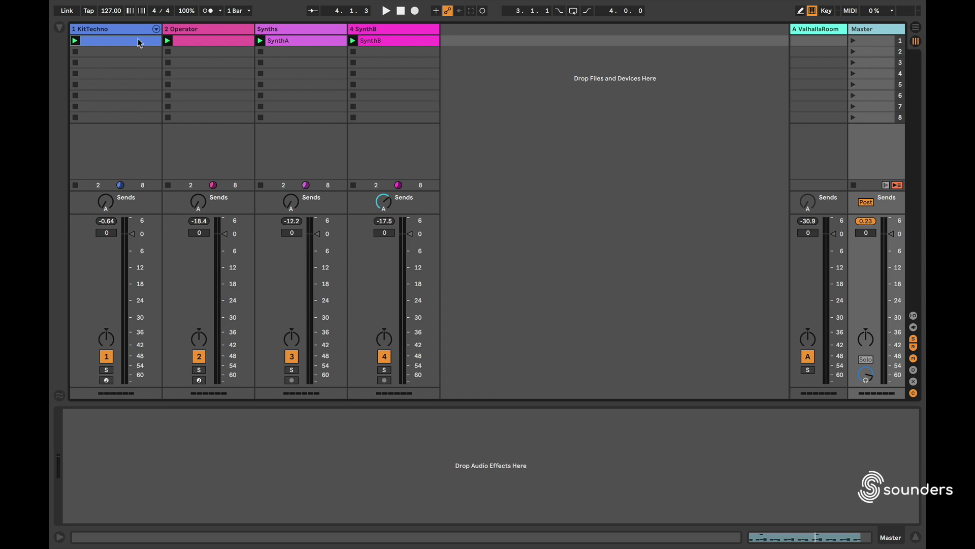
pyautogui.click(60, 27)
pyautogui.click(115, 30)
pyautogui.write('uti')
pyautogui.moveTo(200, 160); pyautogui.dragTo(227, 466)
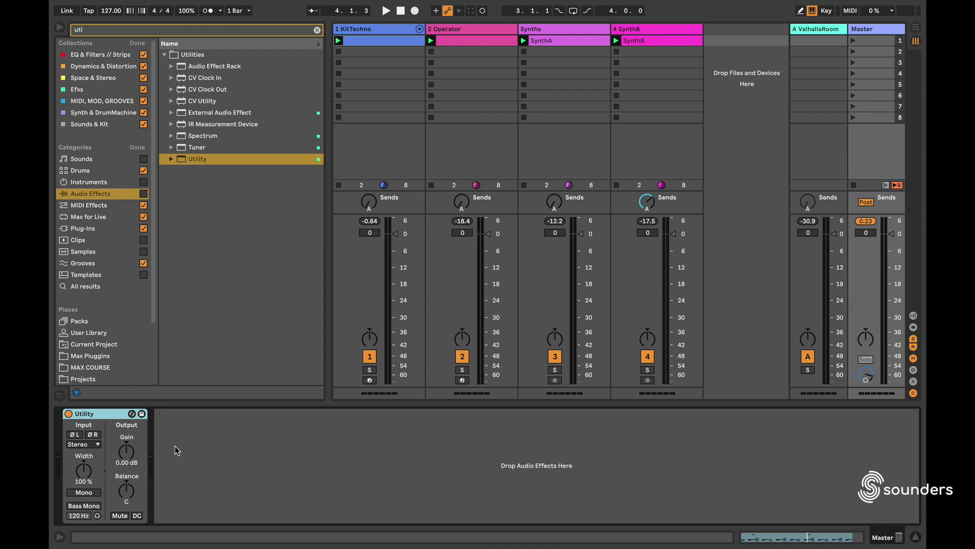
# Set the Master Utility's gain to -5 dB and clear the browser search.
pyautogui.click(130, 463)
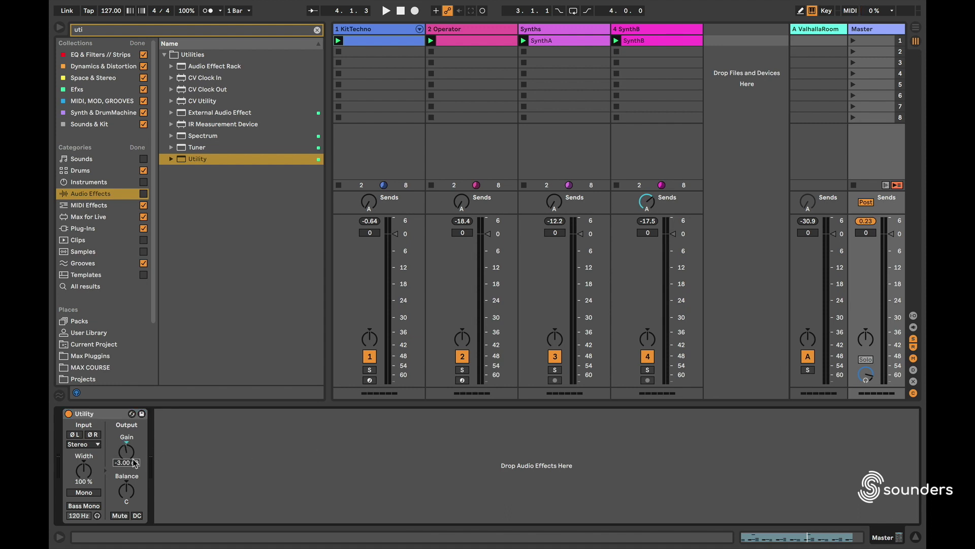
pyautogui.press('Return')
pyautogui.click(316, 30)
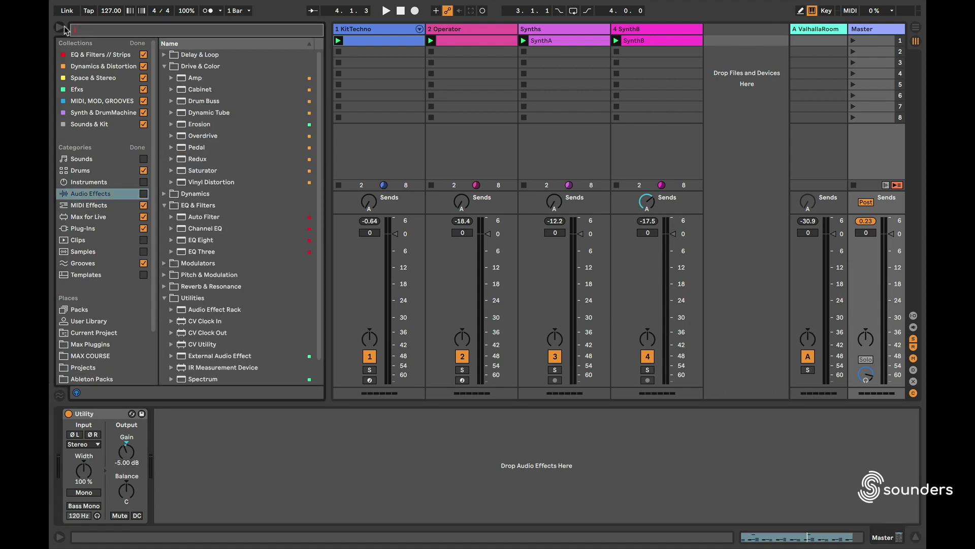
# Reset the Master peak indicator, play the session briefly to check its new level, and hide the browser.
pyautogui.click(871, 222)
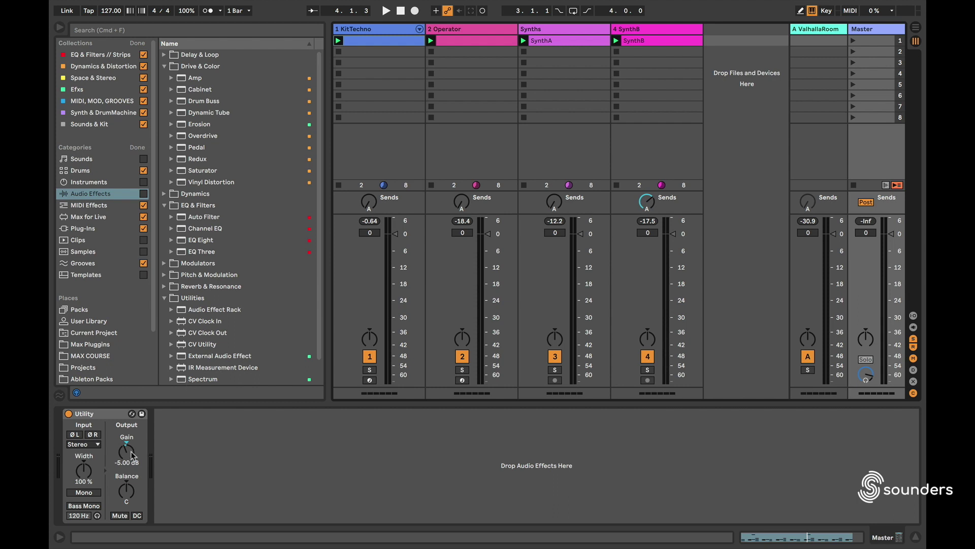
pyautogui.press('space')
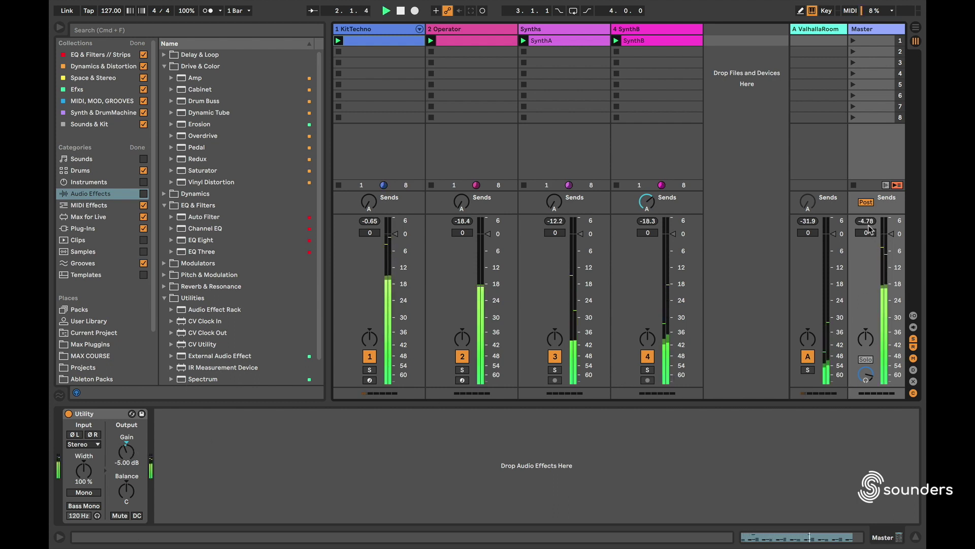
pyautogui.press('space')
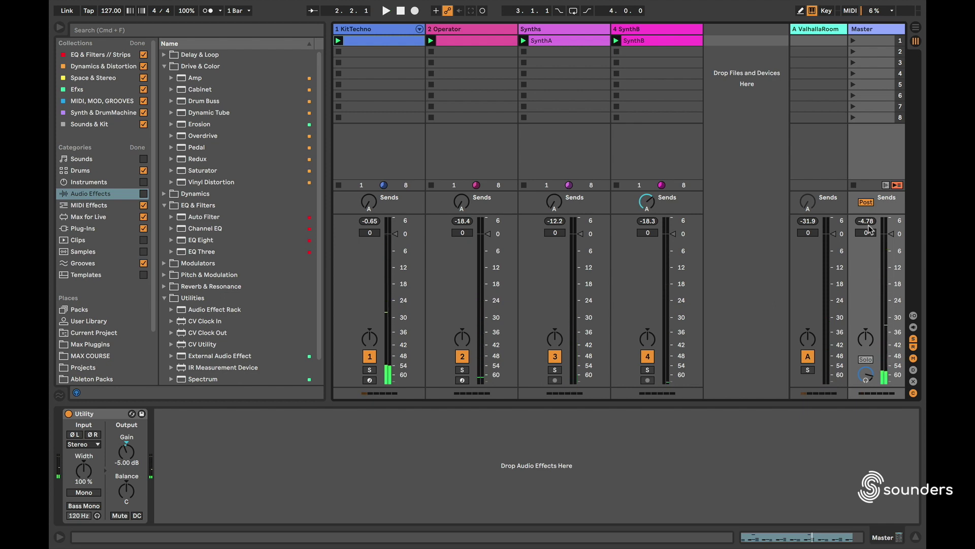
pyautogui.click(60, 28)
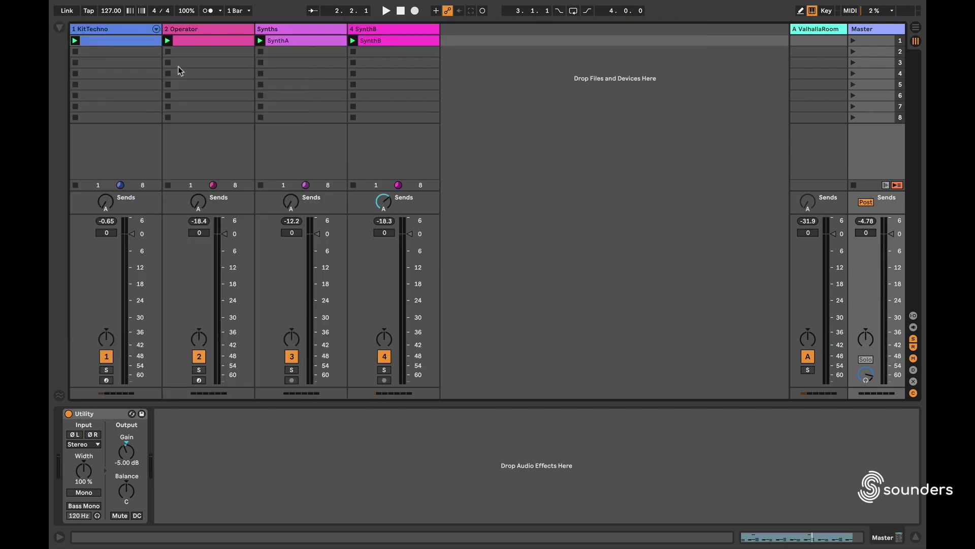
# Select the KitTechno track and play the session to check that track's peak level.
pyautogui.click(136, 30)
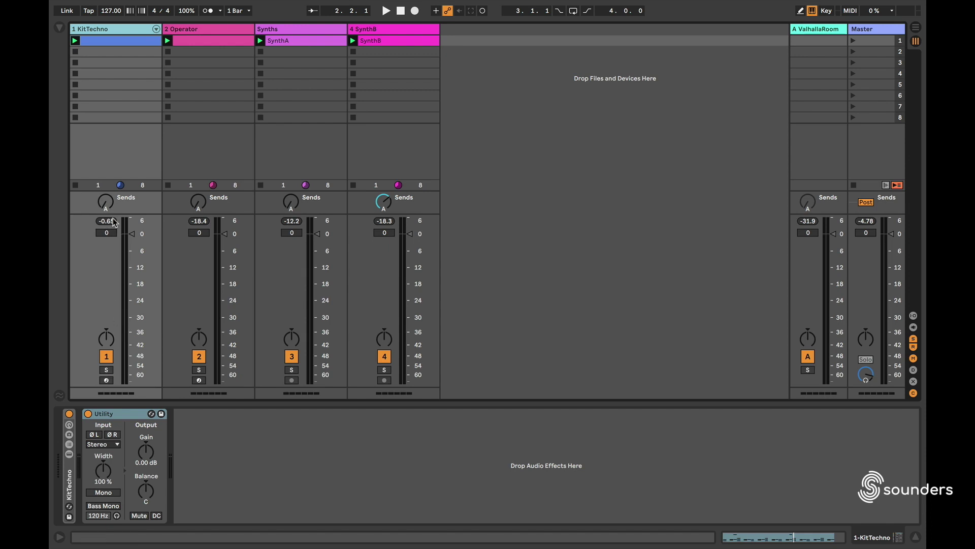
pyautogui.press('space')
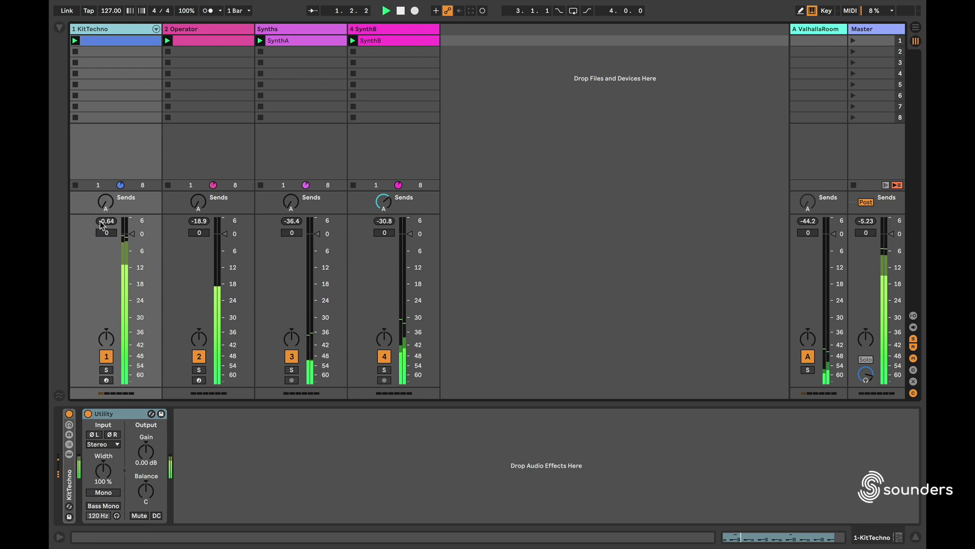
pyautogui.press('space')
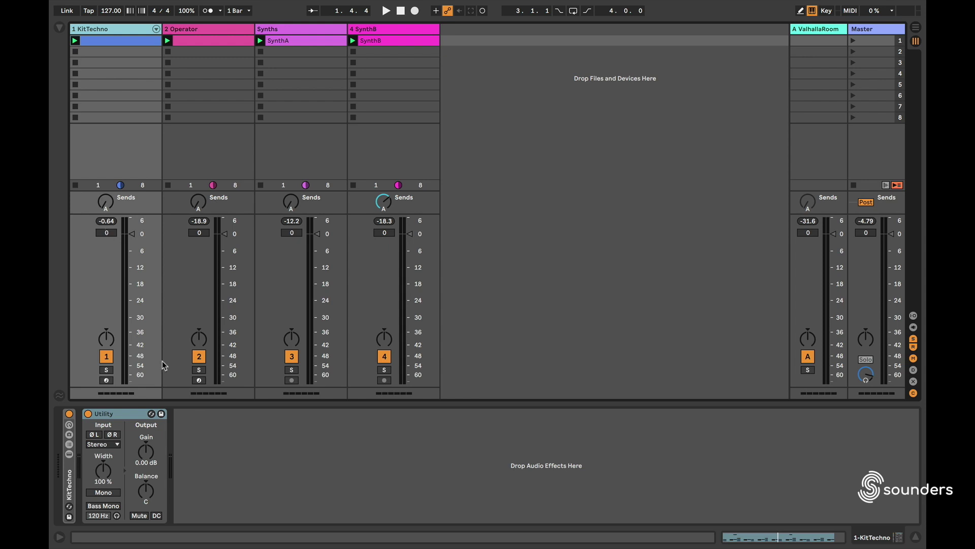
# Set the KitTechno Utility's gain to -6 dB and solo the track.
pyautogui.click(149, 455)
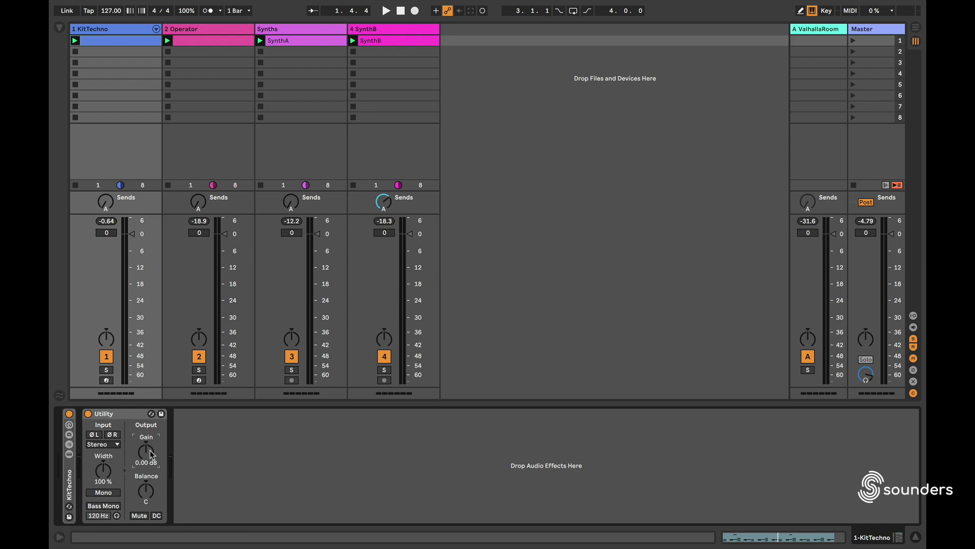
pyautogui.press('Down')
pyautogui.click(107, 370)
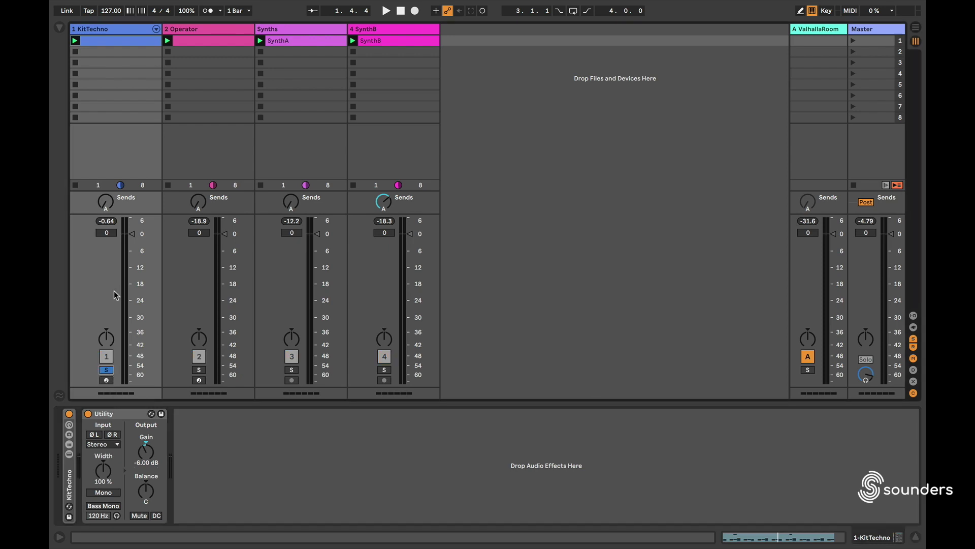
# Add an EQ Eight followed by a Compressor after the Utility on the KitTechno track.
pyautogui.click(60, 28)
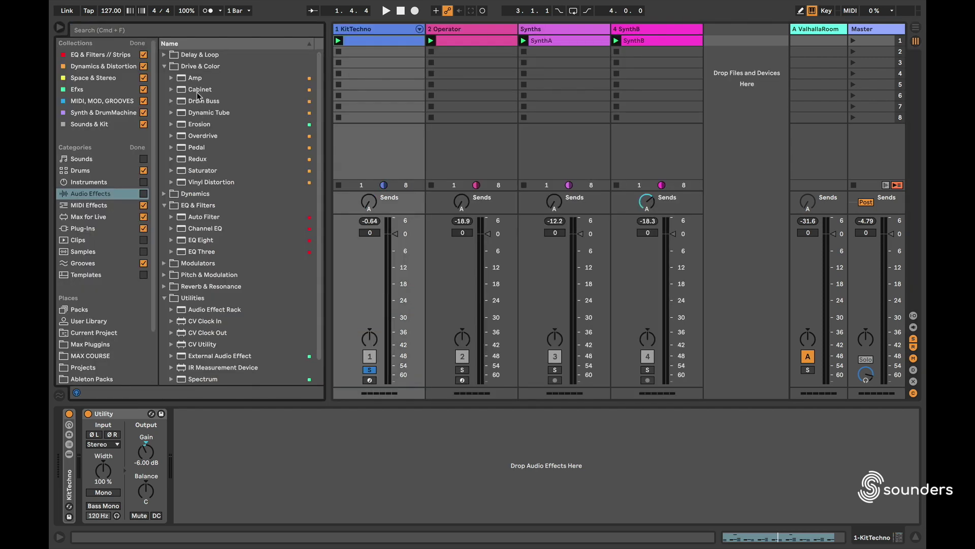
pyautogui.doubleClick(197, 240)
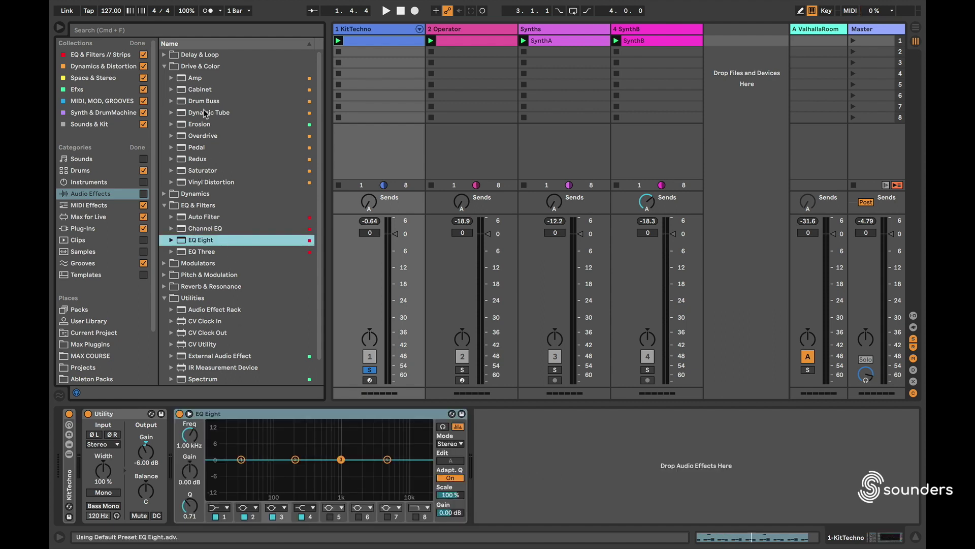
pyautogui.click(177, 29)
pyautogui.write('com')
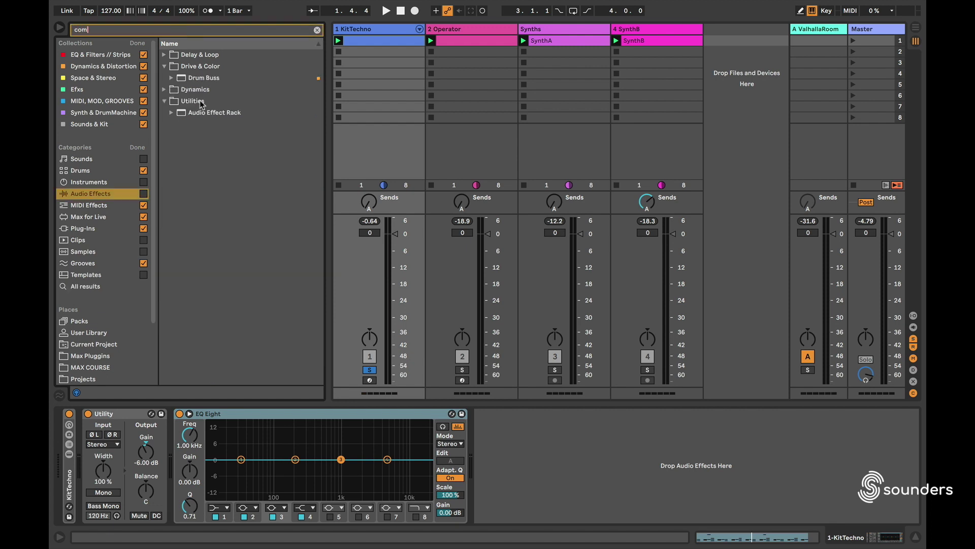
pyautogui.click(163, 88)
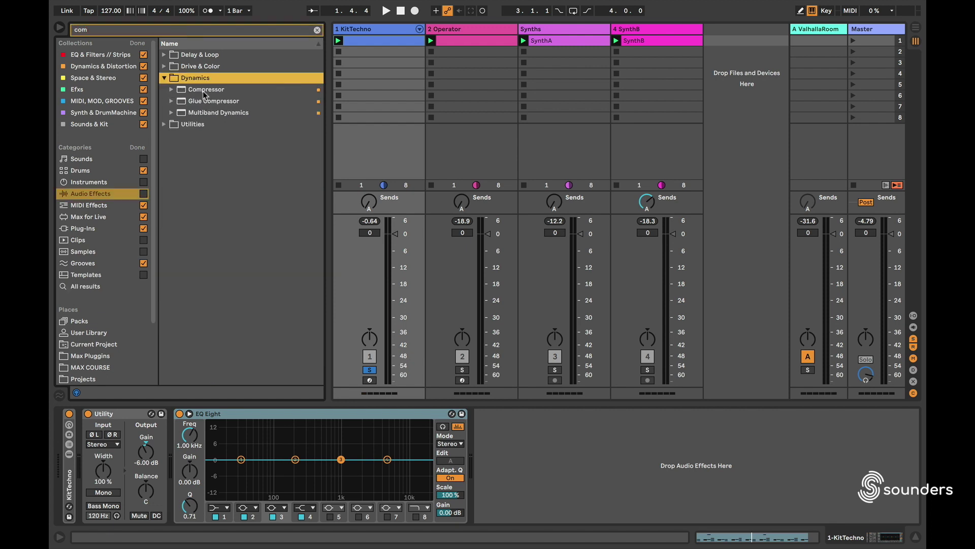
pyautogui.doubleClick(203, 92)
# Add a Drum Buss at the end of the KitTechno chain, then bypass both it and the Compressor.
pyautogui.click(173, 67)
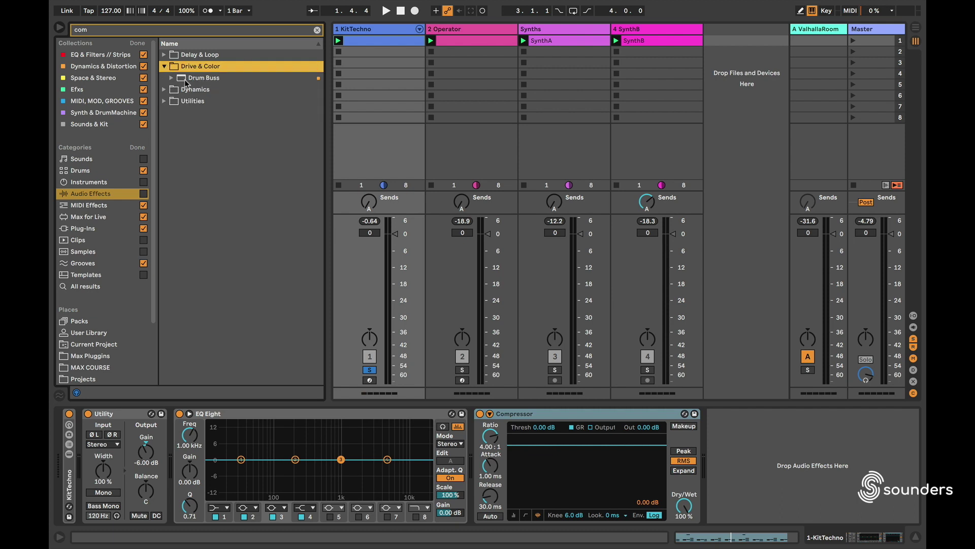
pyautogui.moveTo(187, 81); pyautogui.dragTo(739, 470)
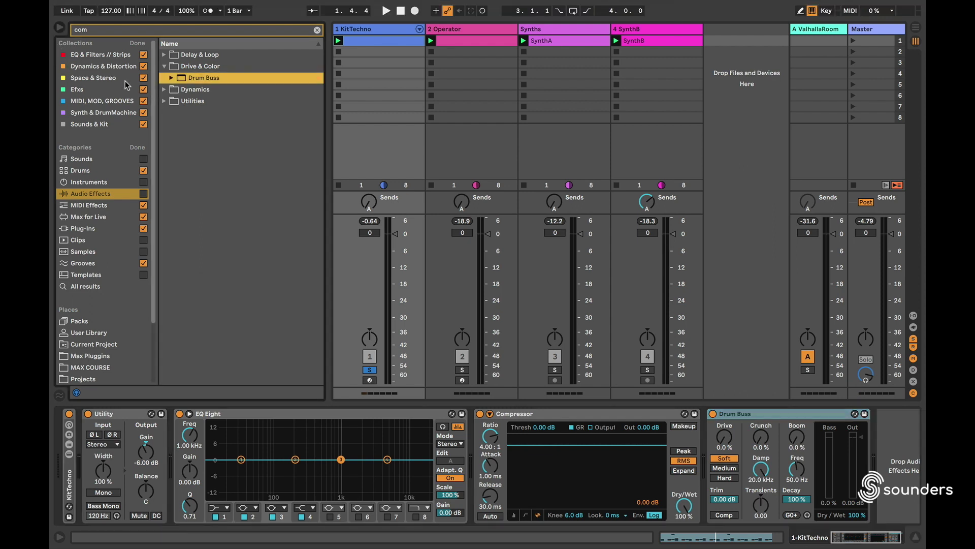
pyautogui.click(60, 28)
pyautogui.click(713, 413)
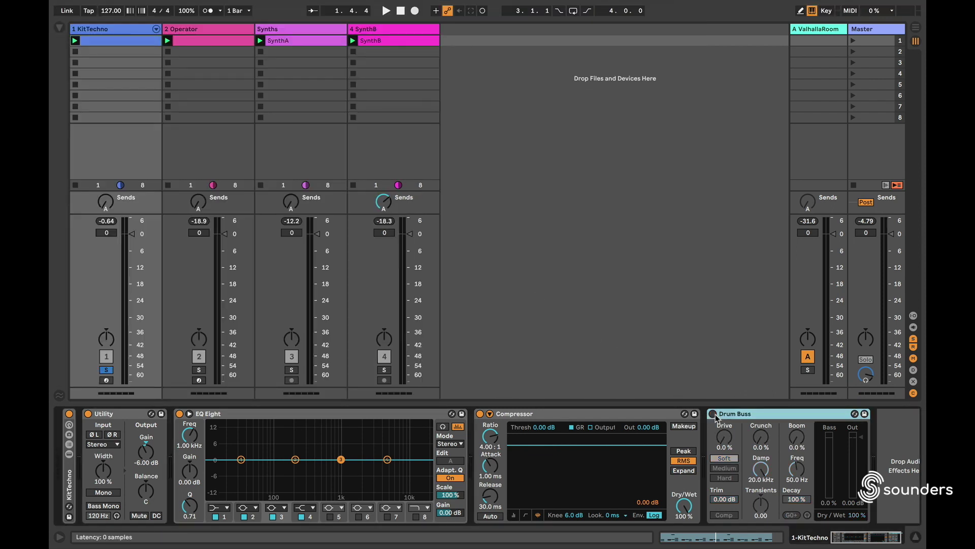
pyautogui.click(480, 414)
# During playback, boost EQ Eight band 2 by 1.86 dB at 808 Hz and make band 1 a low cut.
pyautogui.press('space')
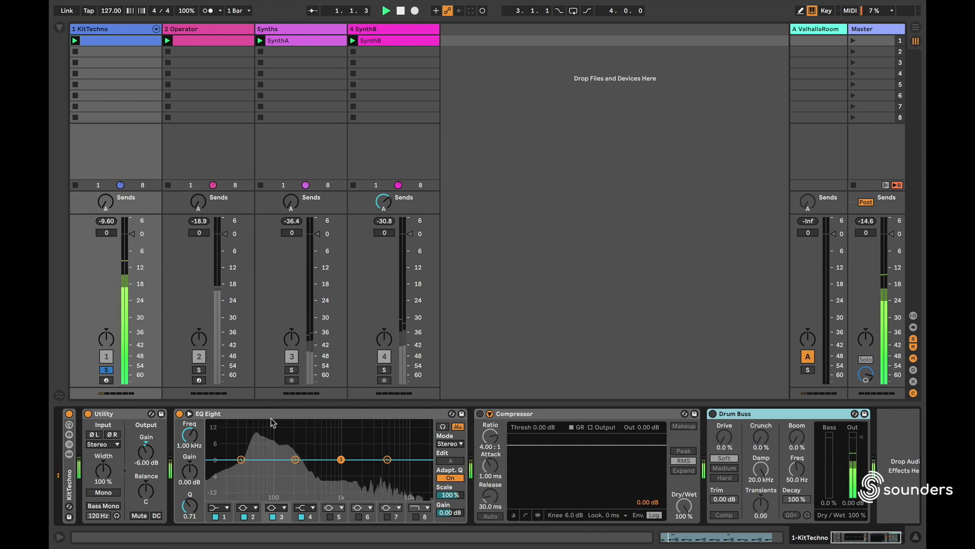
pyautogui.moveTo(241, 459); pyautogui.dragTo(335, 455)
pyautogui.click(212, 507)
pyautogui.click(215, 443)
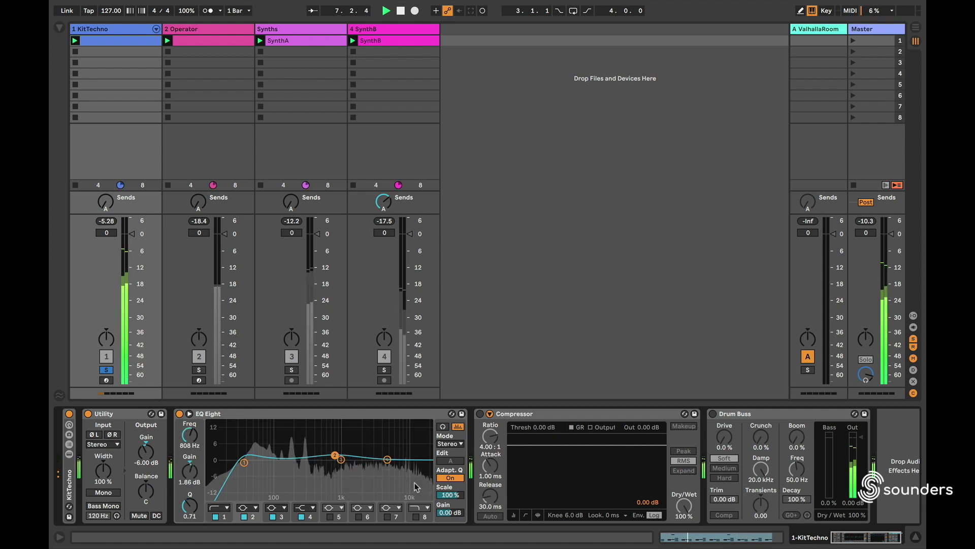
# Enable EQ Eight band 8 as a high cut at 18.2 kHz with a Q of 1.06, and stop playback.
pyautogui.click(418, 517)
pyautogui.moveTo(423, 469); pyautogui.dragTo(424, 463)
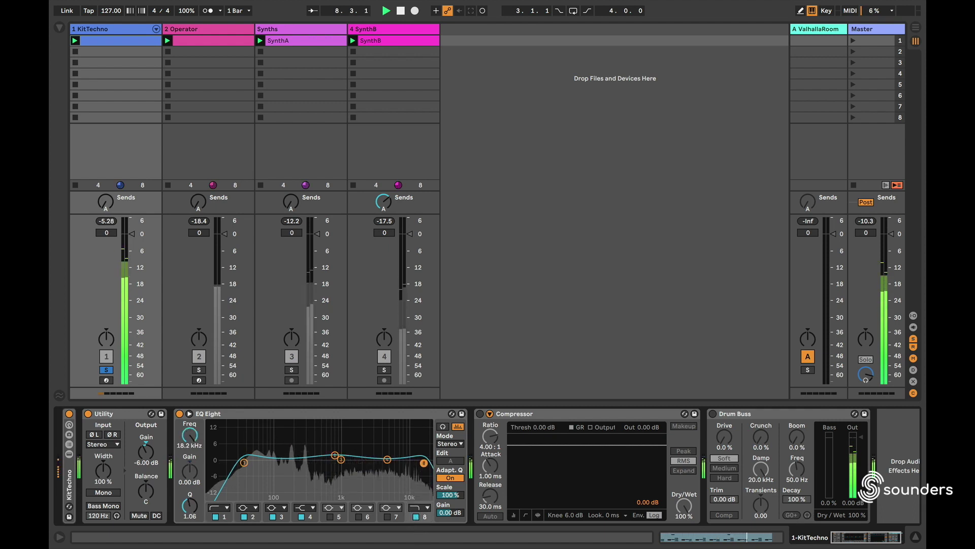
pyautogui.click(388, 460)
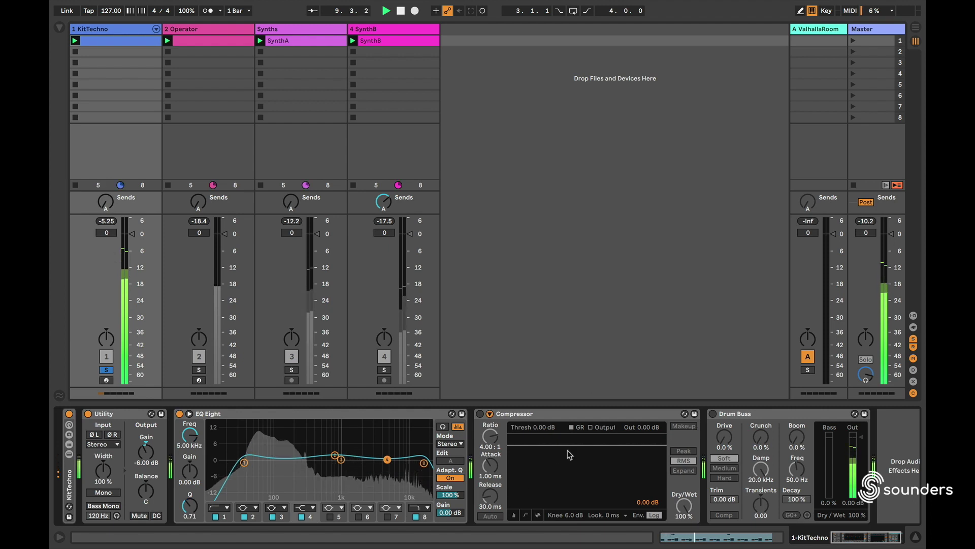
pyautogui.press('space')
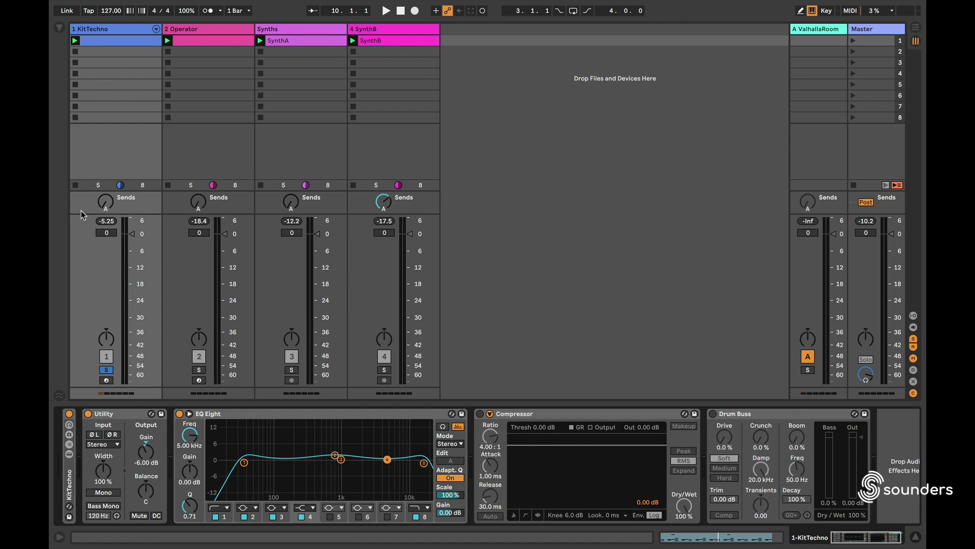
# During playback, turn on the Compressor, unfold its sidechain section and switch its display to the transfer curve.
pyautogui.press('space')
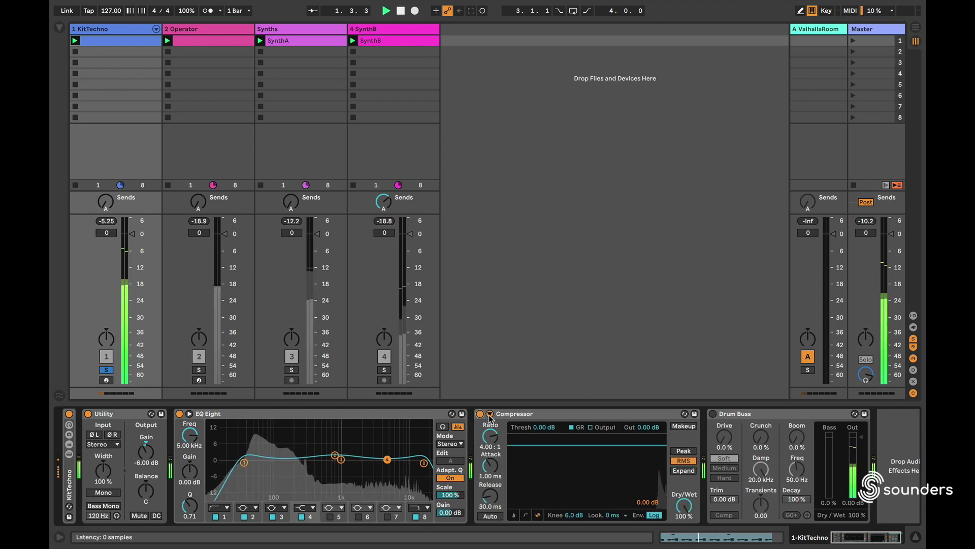
pyautogui.click(481, 418)
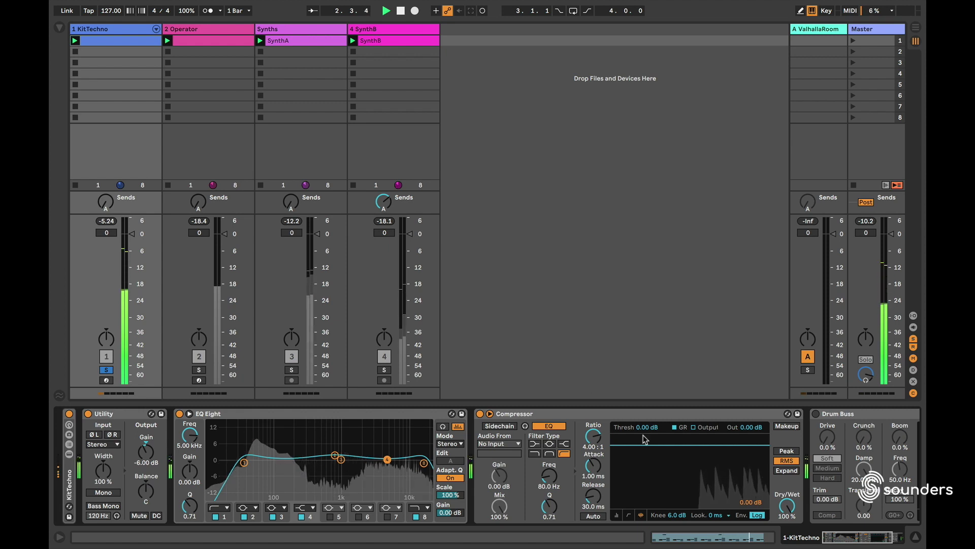
pyautogui.click(628, 515)
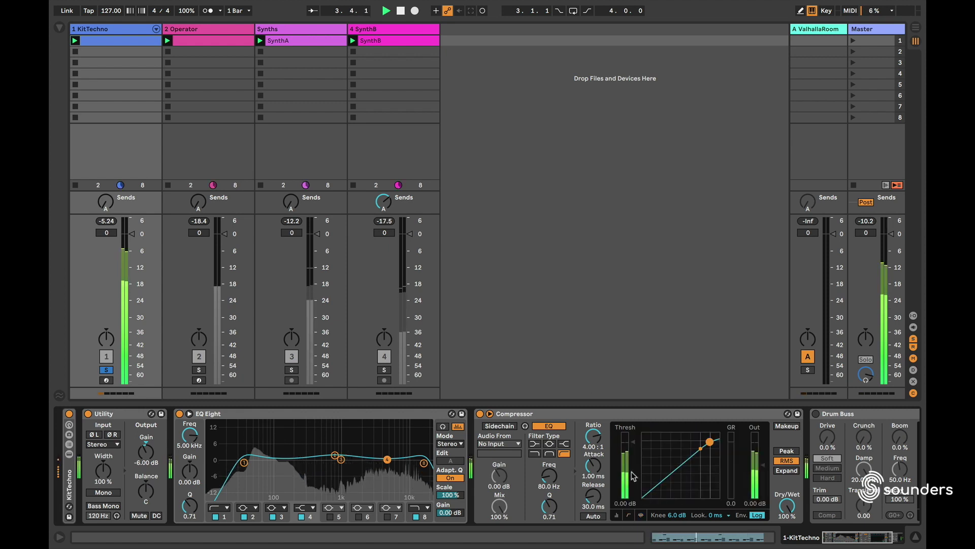
# Restart playback, lower the Compressor's threshold to -17.1 dB and turn on Auto release.
pyautogui.press('space')
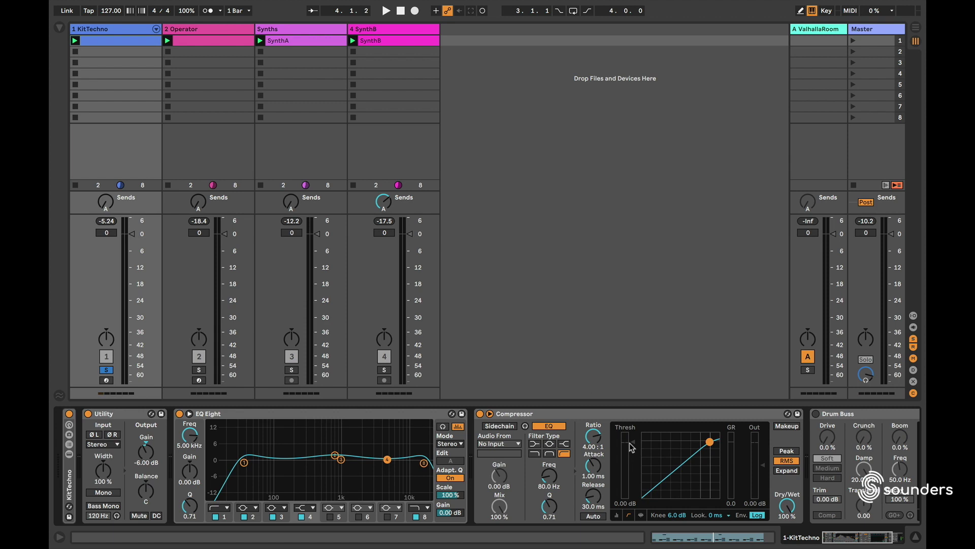
pyautogui.press('space')
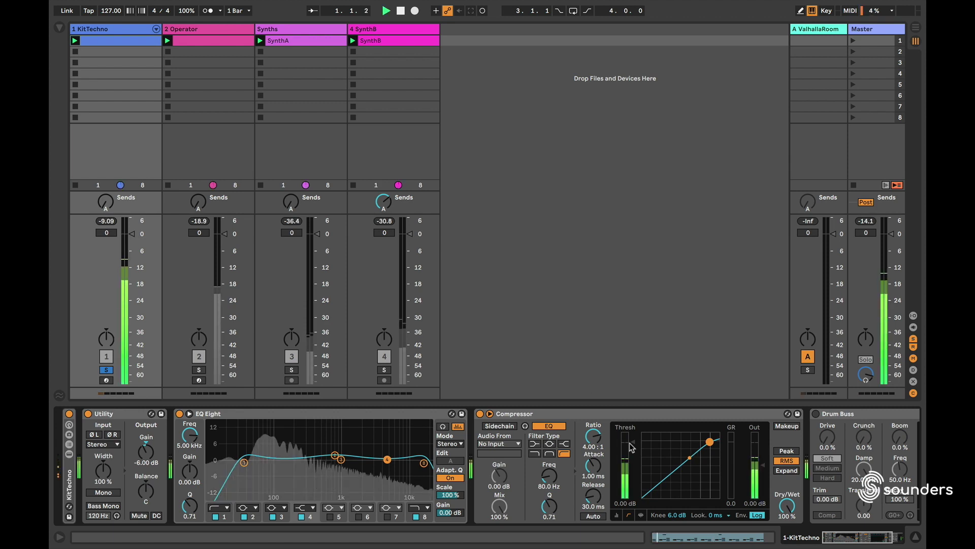
pyautogui.moveTo(630, 443); pyautogui.dragTo(631, 472)
pyautogui.click(593, 515)
# Turn on the Drum Buss and raise its Drive to 8.6 %.
pyautogui.scroll(-3, 596, 457)
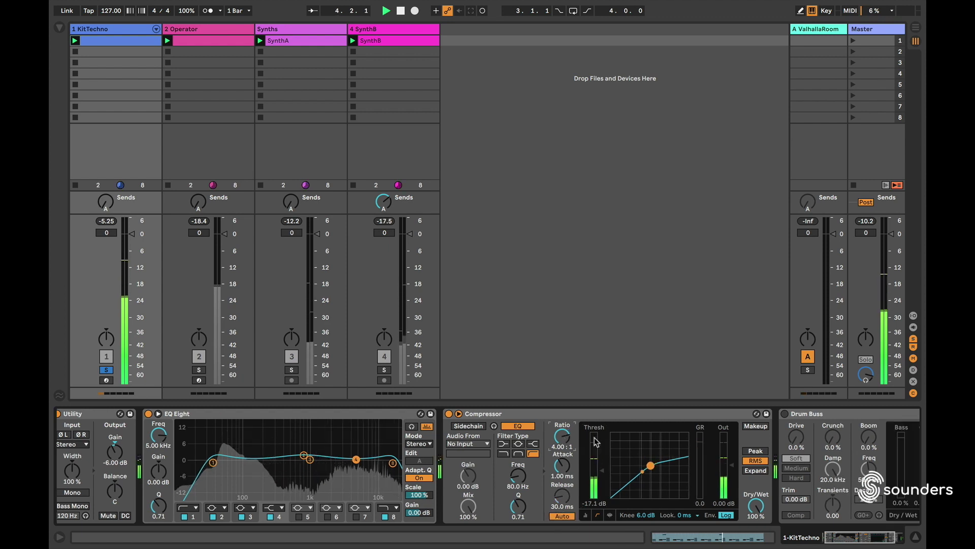
pyautogui.click(695, 413)
pyautogui.moveTo(706, 437); pyautogui.dragTo(706, 430)
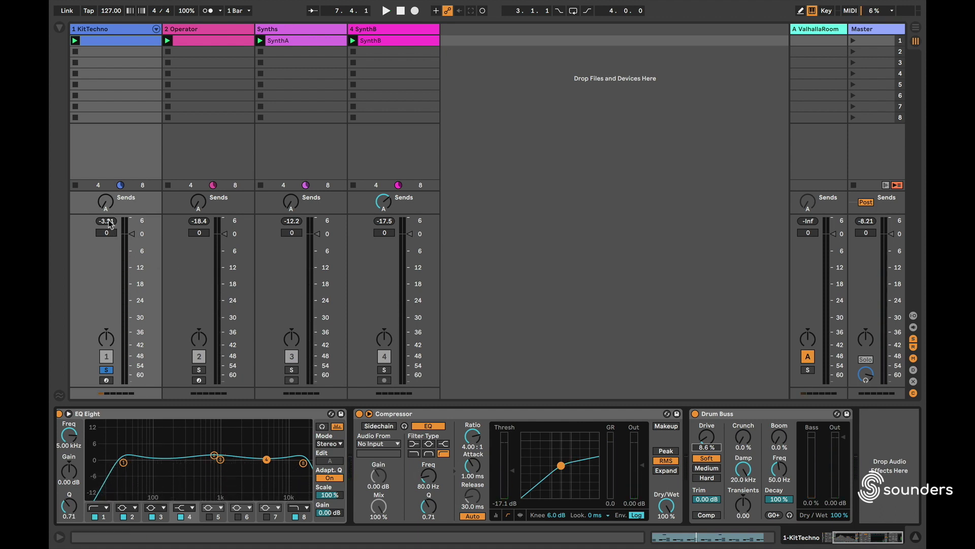
# Group the EQ Eight, Compressor and Drum Buss on the KitTechno track into an Audio Effect Rack.
pyautogui.click(745, 411)
pyautogui.hscroll(-5, 745, 412)
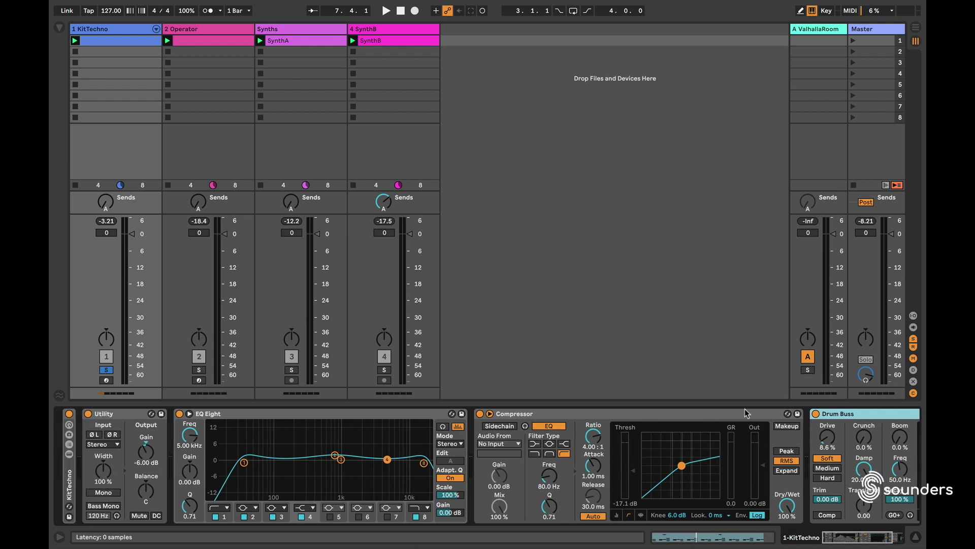
pyautogui.click(282, 410)
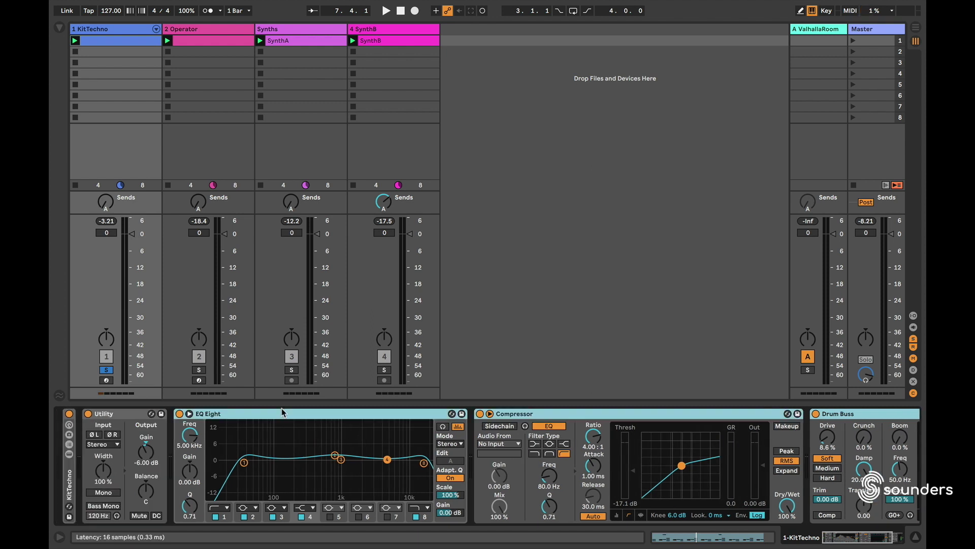
pyautogui.rightClick(334, 412)
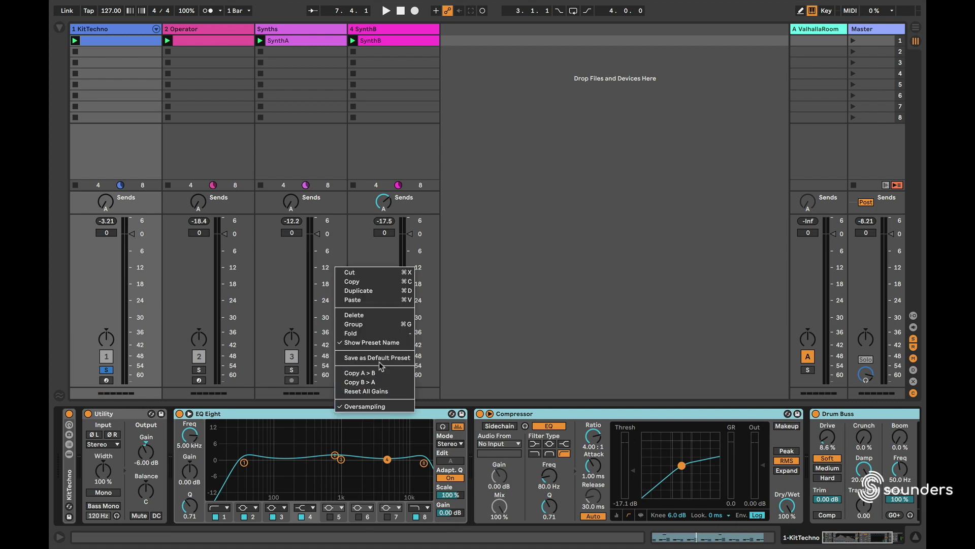
pyautogui.click(367, 325)
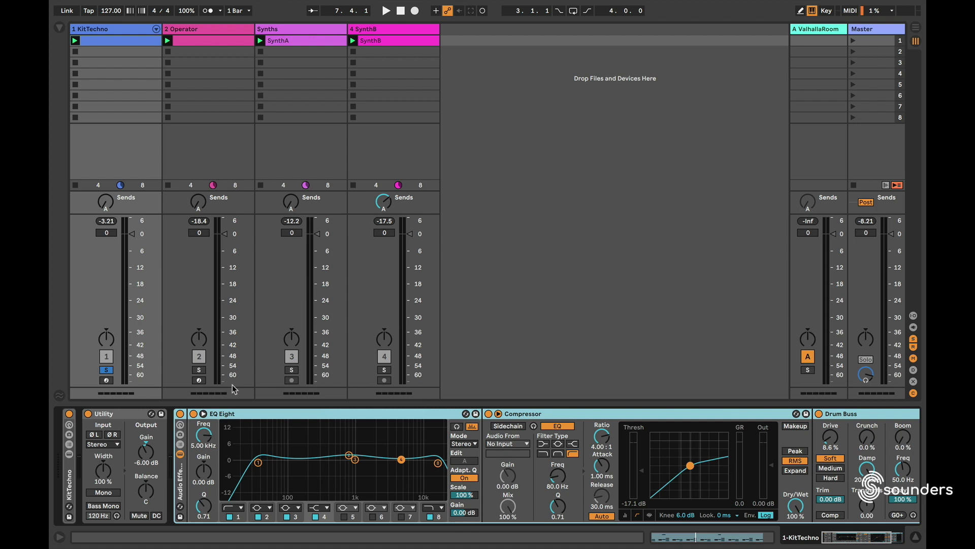
# Compare the KitTechno level during playback with the effect rack bypassed and switched on.
pyautogui.click(180, 414)
pyautogui.press('space')
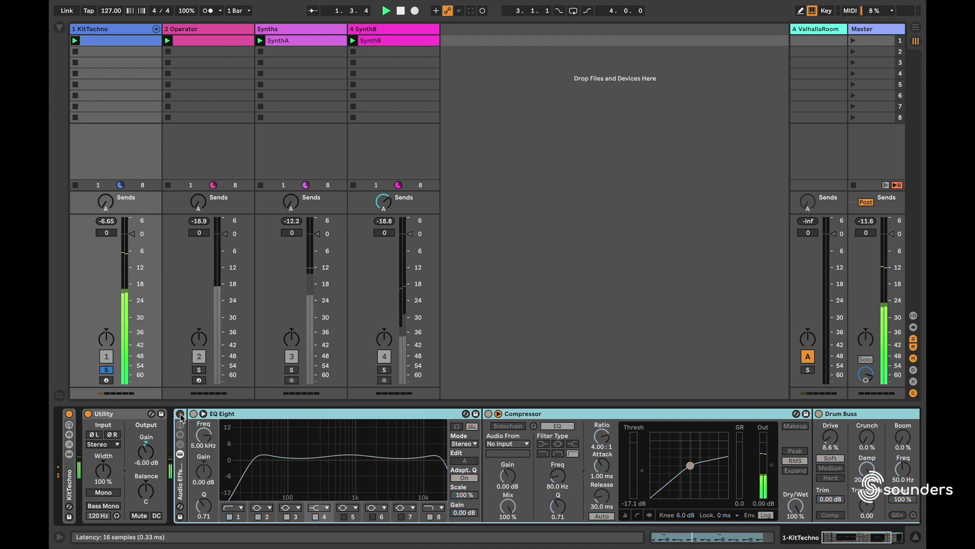
pyautogui.click(181, 414)
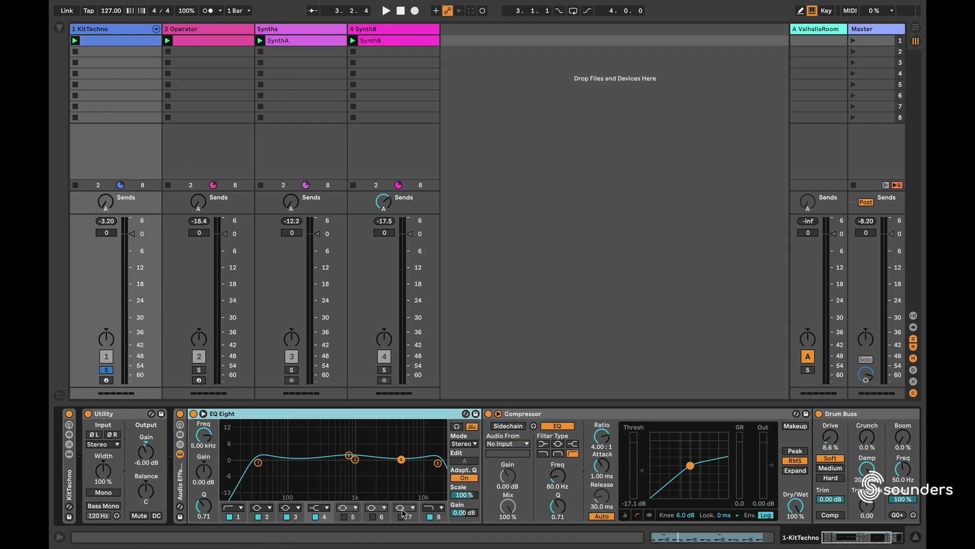
# Try a Utility between the EQ Eight and the Compressor inside the rack, and delete it again.
pyautogui.moveTo(51, 21)
pyautogui.press('super+alt+b')
pyautogui.write('ut')
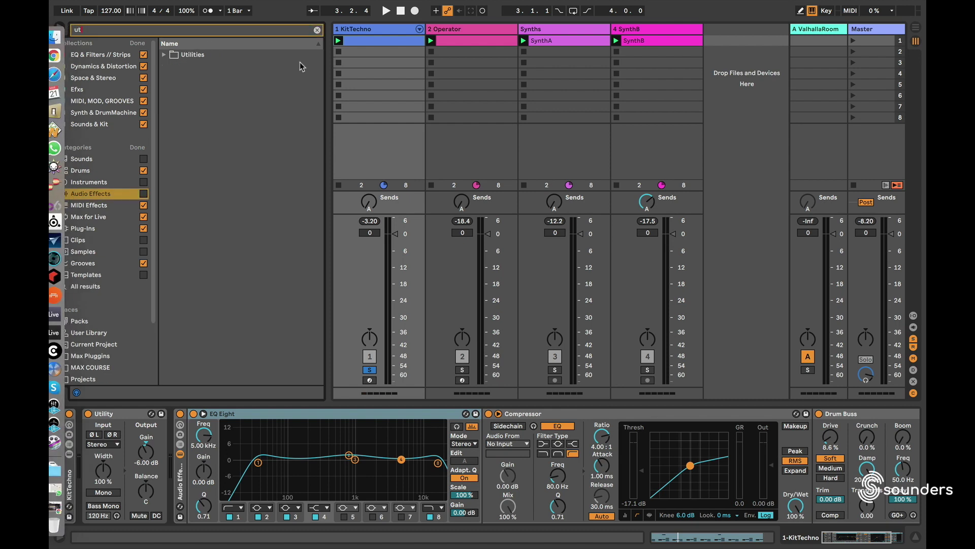
pyautogui.click(164, 54)
pyautogui.moveTo(192, 159); pyautogui.dragTo(488, 420)
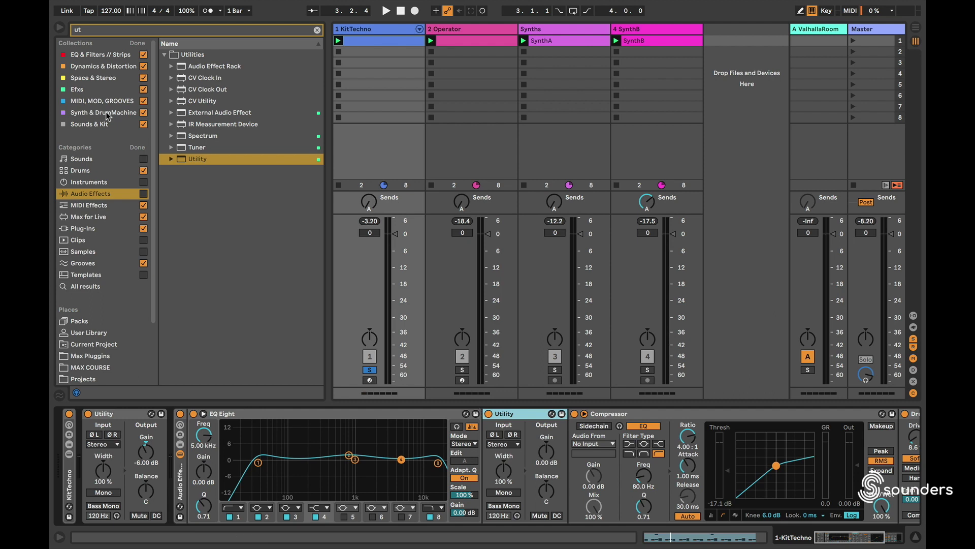
pyautogui.press('super+alt+b')
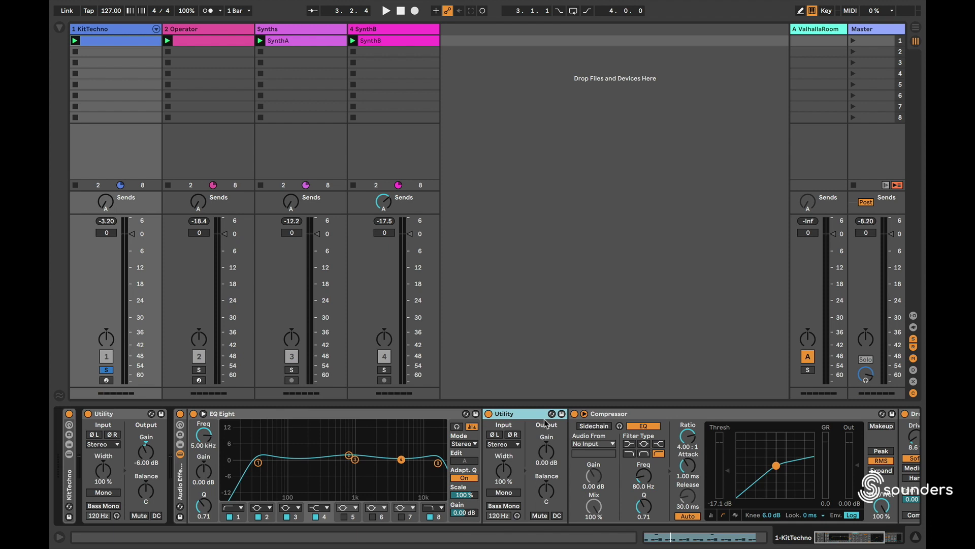
pyautogui.press('Delete')
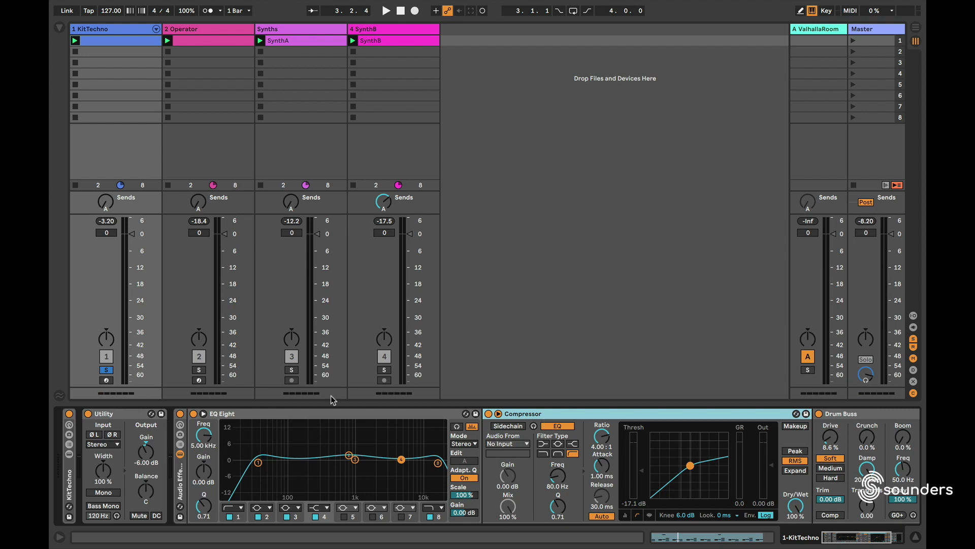
# Add a Utility after the Drum Buss at the end of the rack and set its gain to -2 dB.
pyautogui.click(182, 416)
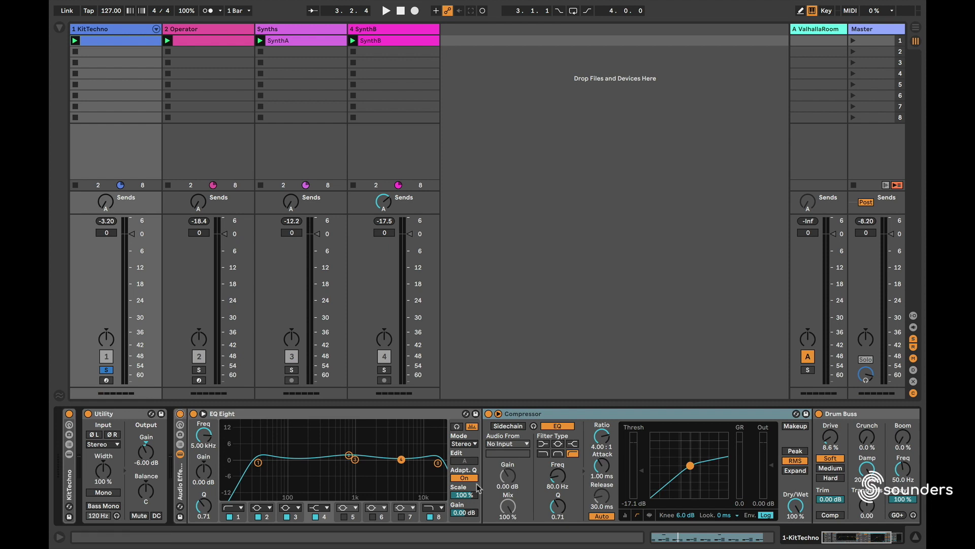
pyautogui.hscroll(5, 203, 457)
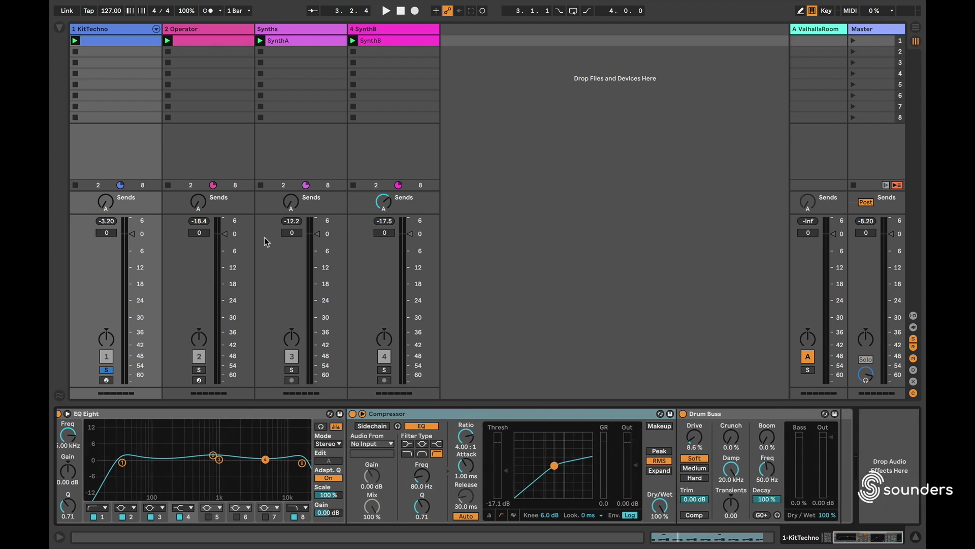
pyautogui.click(59, 29)
pyautogui.moveTo(193, 158); pyautogui.dragTo(864, 462)
pyautogui.scroll(-2, 823, 461)
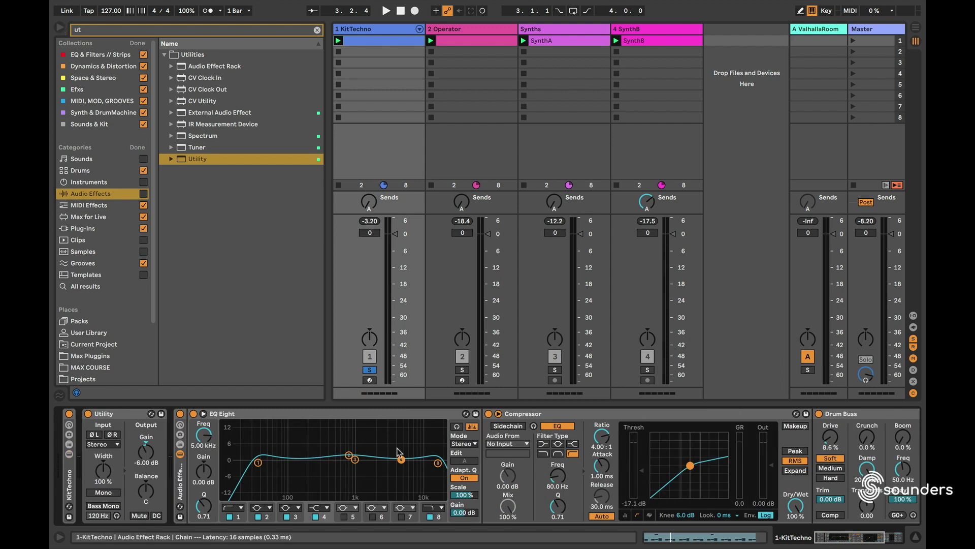
pyautogui.click(59, 27)
pyautogui.hscroll(5, 336, 426)
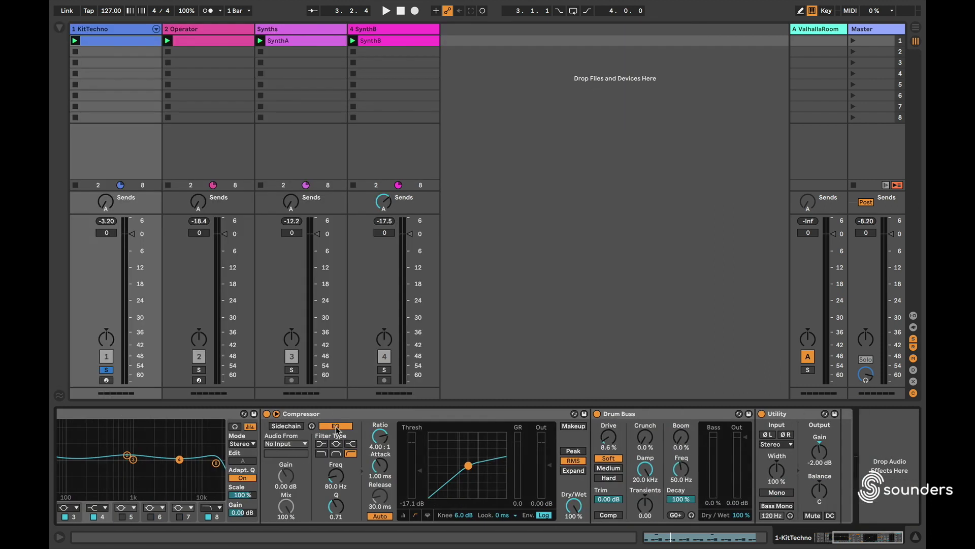
# Compare the bypassed and active rack levels during playback, and set the gain of the rack's last Utility to -3 dB.
pyautogui.hscroll(-5, 336, 426)
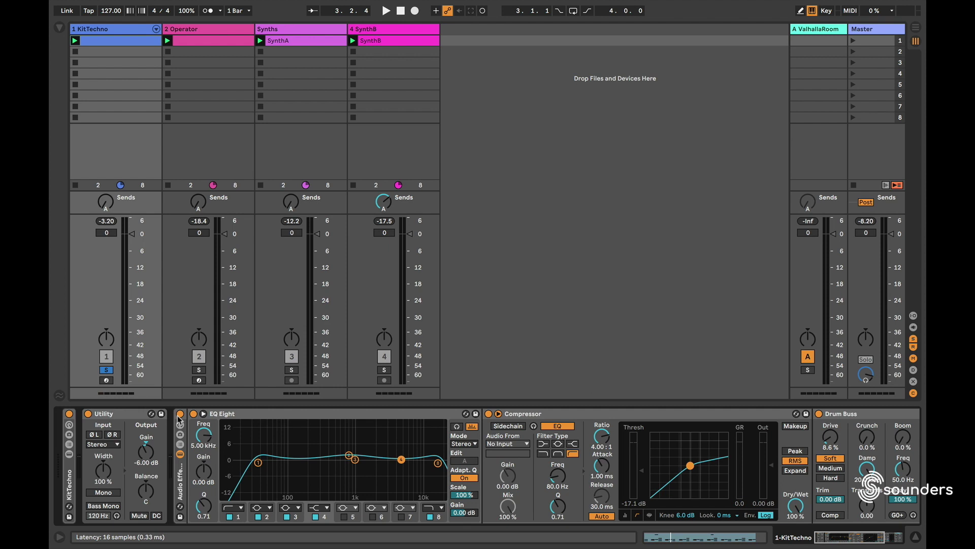
pyautogui.press('space')
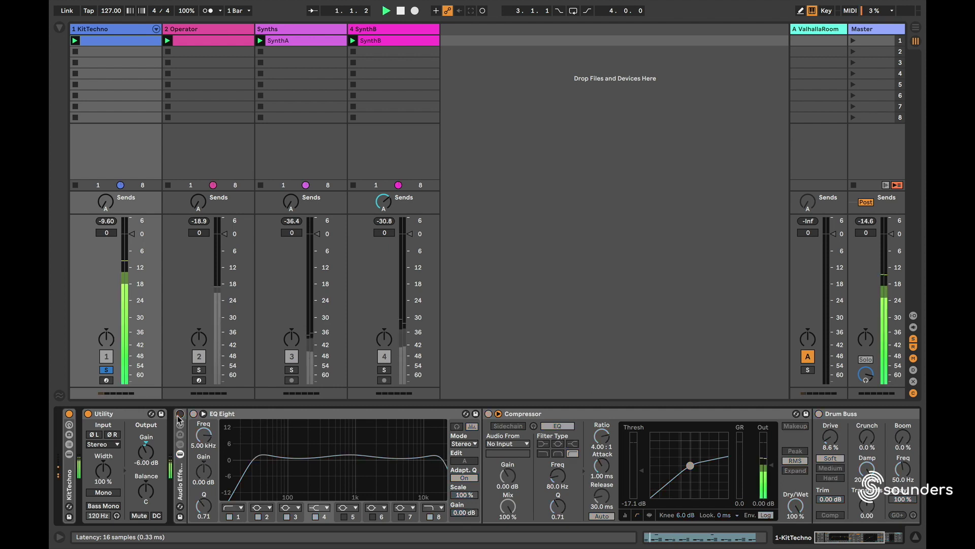
pyautogui.click(180, 414)
pyautogui.click(180, 415)
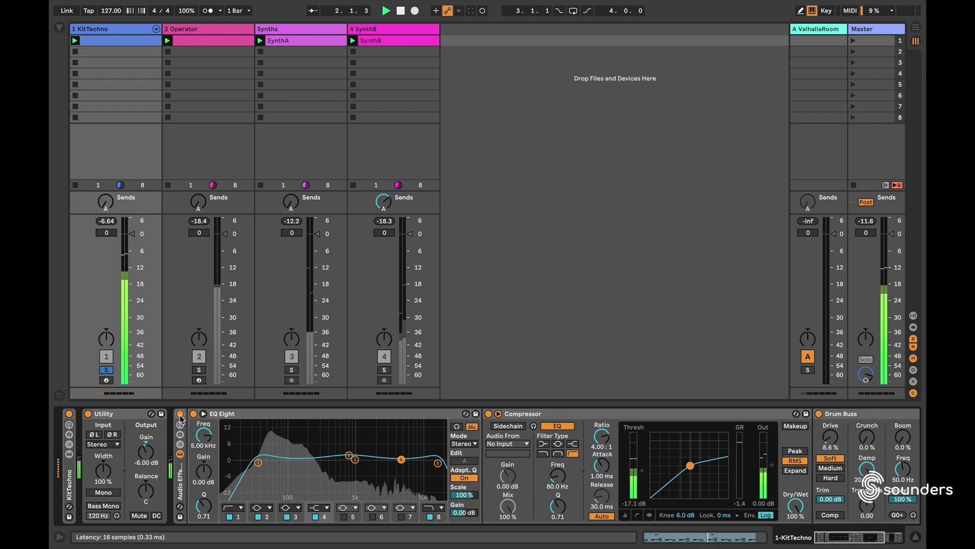
pyautogui.hscroll(5, 249, 453)
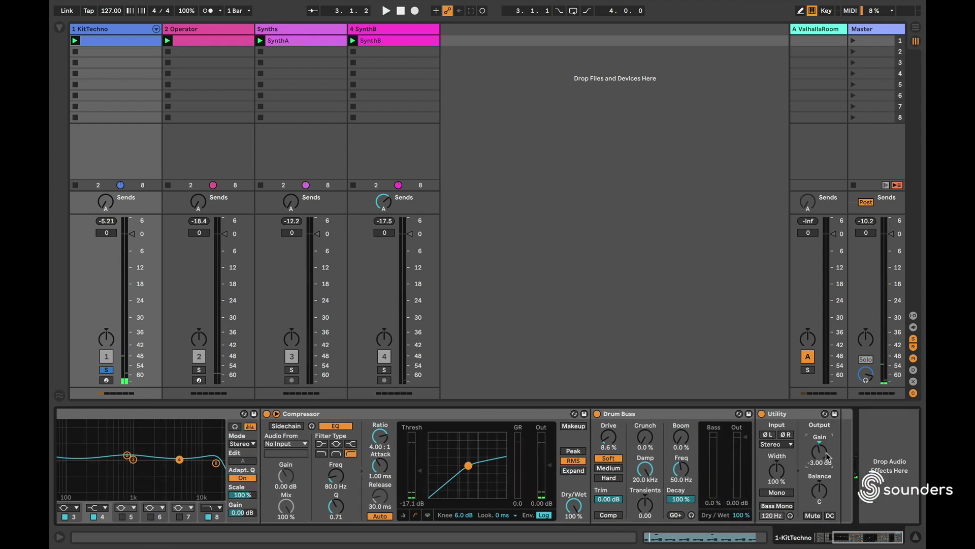
# Recheck the KitTechno peak level by playing with the rack bypassed and active, leave the rack on and stop playback.
pyautogui.hscroll(-5, 833, 456)
pyautogui.click(180, 414)
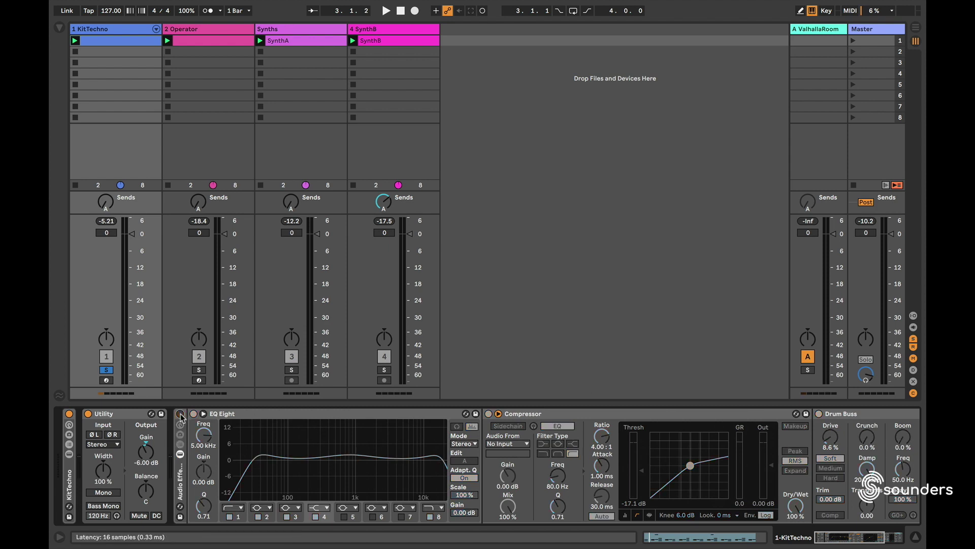
pyautogui.press('space')
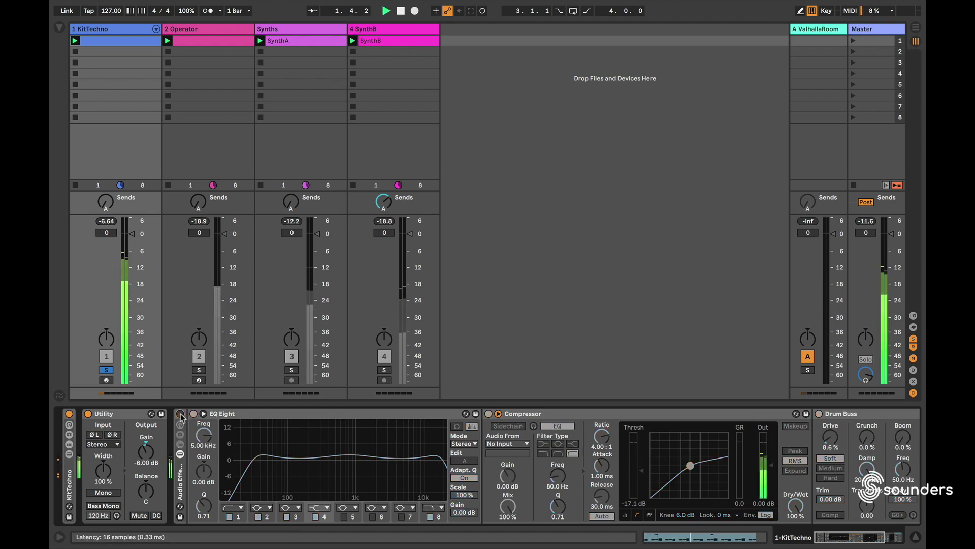
pyautogui.click(180, 414)
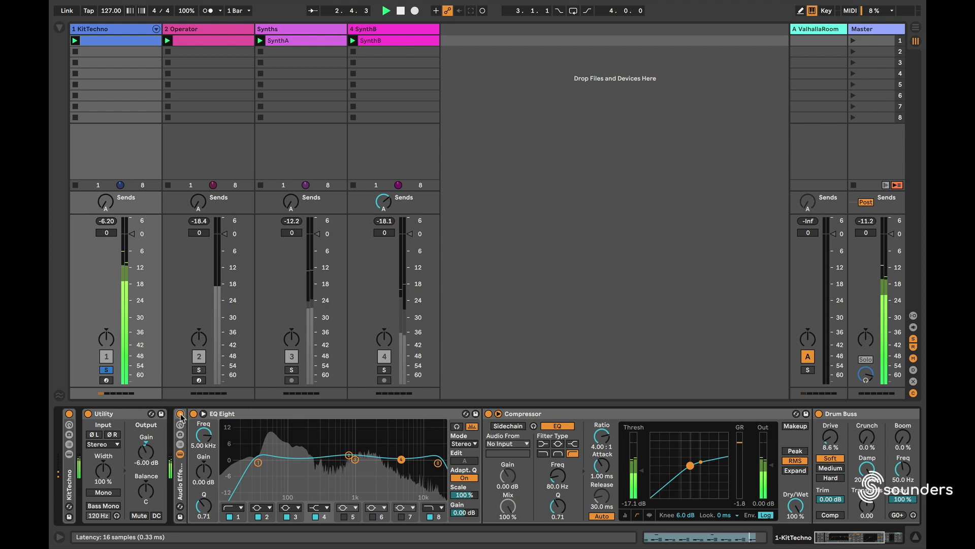
pyautogui.click(180, 414)
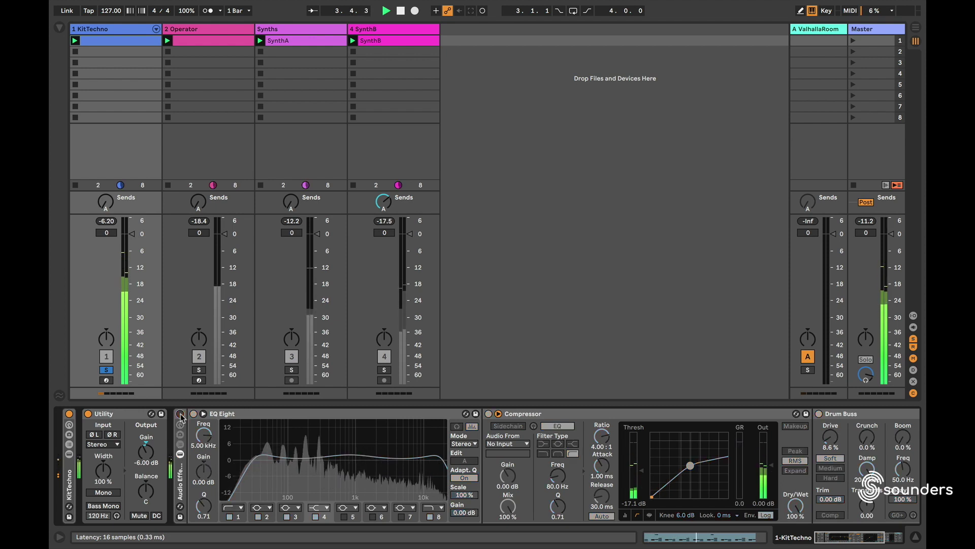
pyautogui.click(181, 414)
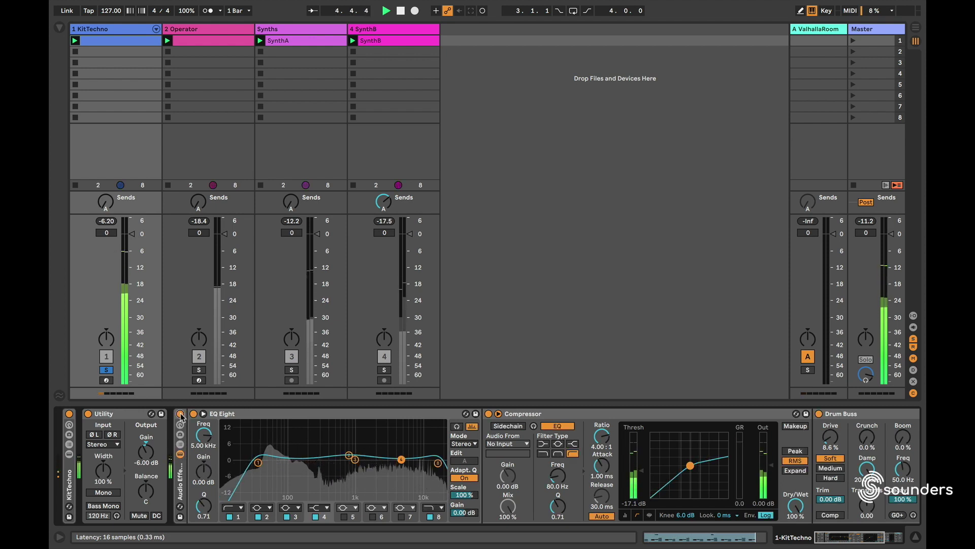
pyautogui.press('space')
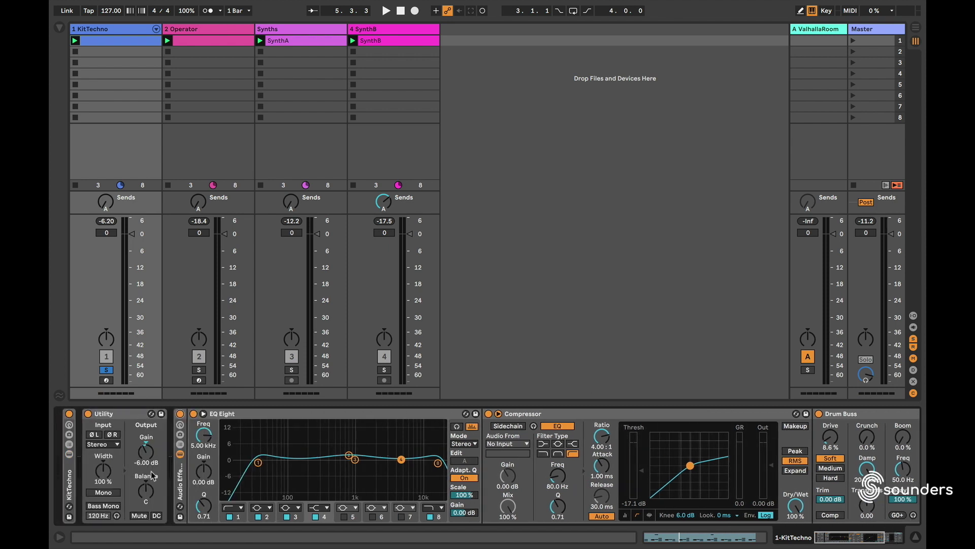
pyautogui.hscroll(5, 132, 437)
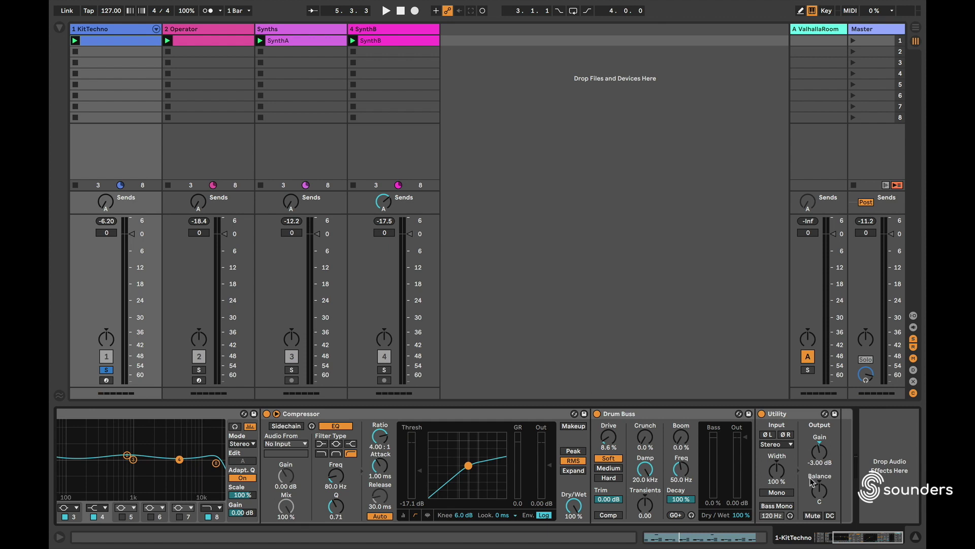
# Review the KitTechno rack's devices in order, comparing the EQ Eight, Compressor, Drum Buss and closing Utility as gain stages.
pyautogui.hscroll(-5, 811, 481)
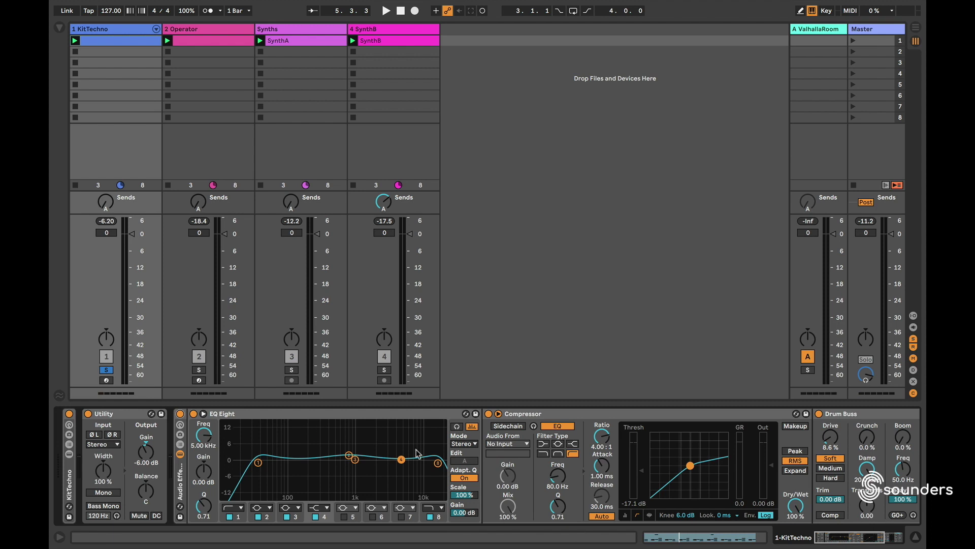
pyautogui.hscroll(3, 540, 488)
pyautogui.hscroll(2, 540, 488)
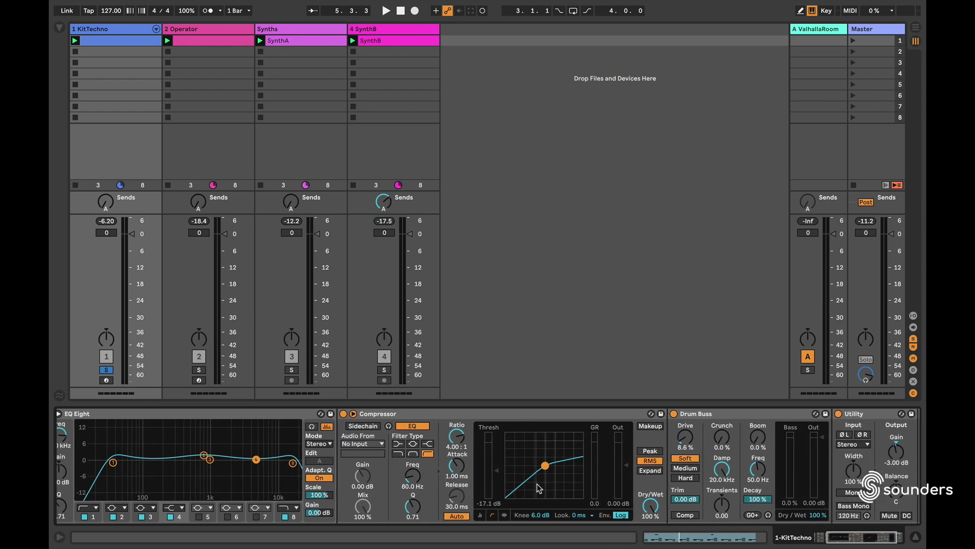
pyautogui.click(465, 413)
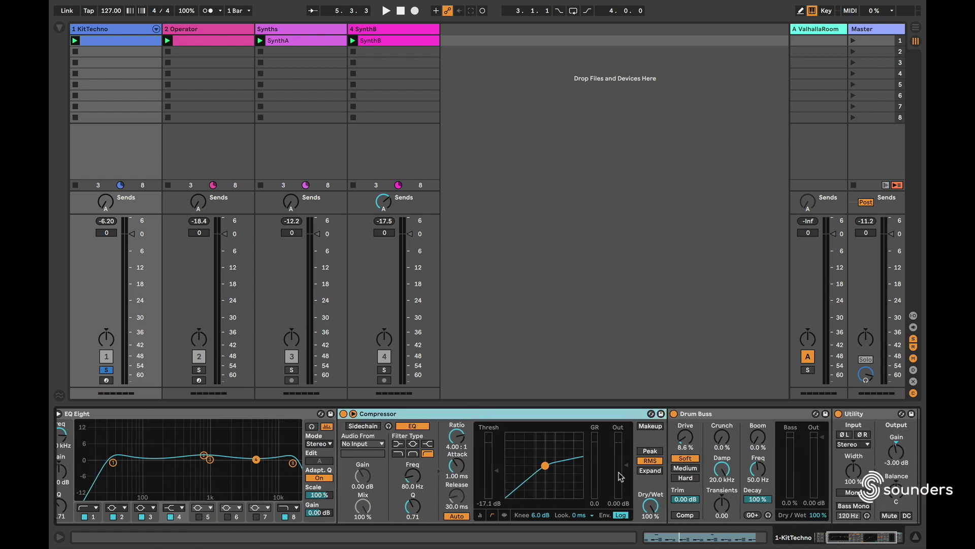
pyautogui.click(689, 415)
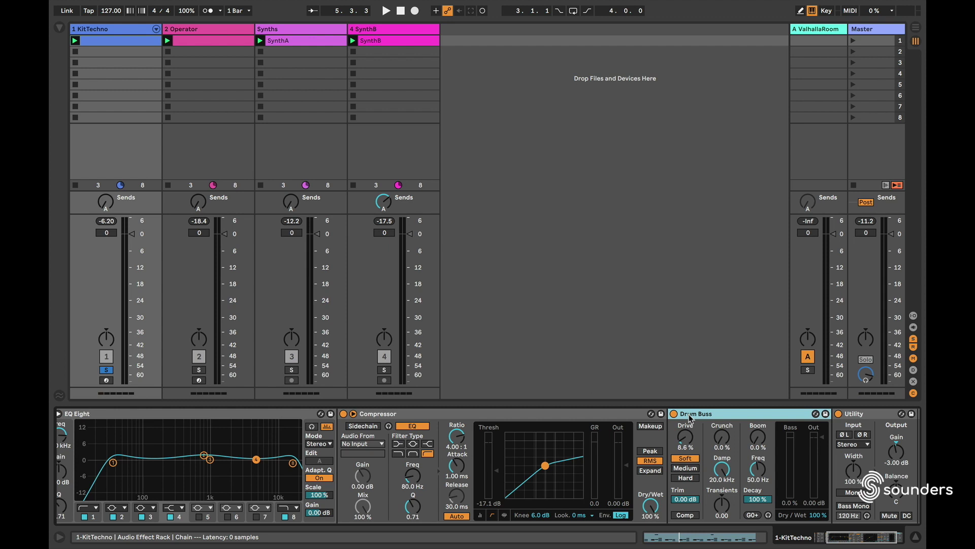
pyautogui.click(604, 417)
pyautogui.click(701, 416)
pyautogui.click(624, 417)
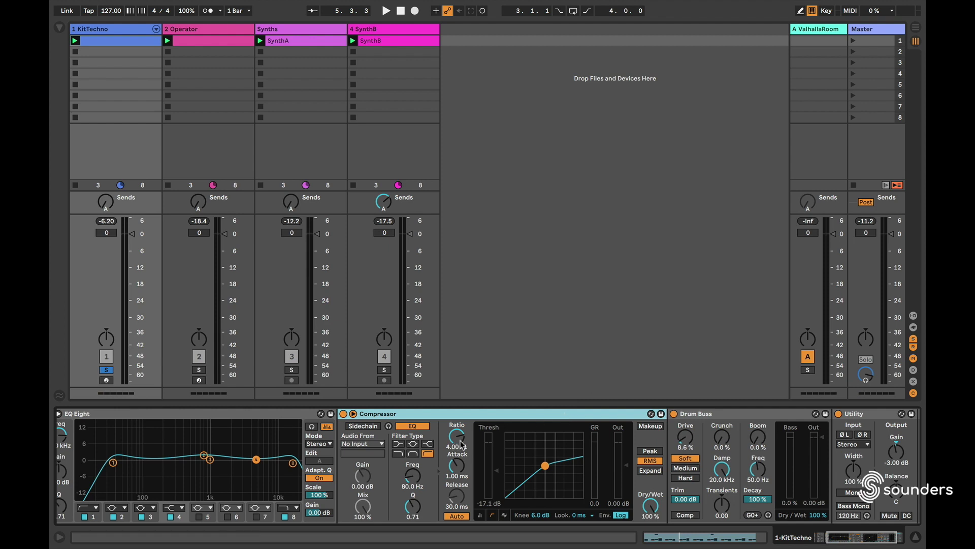
pyautogui.click(701, 414)
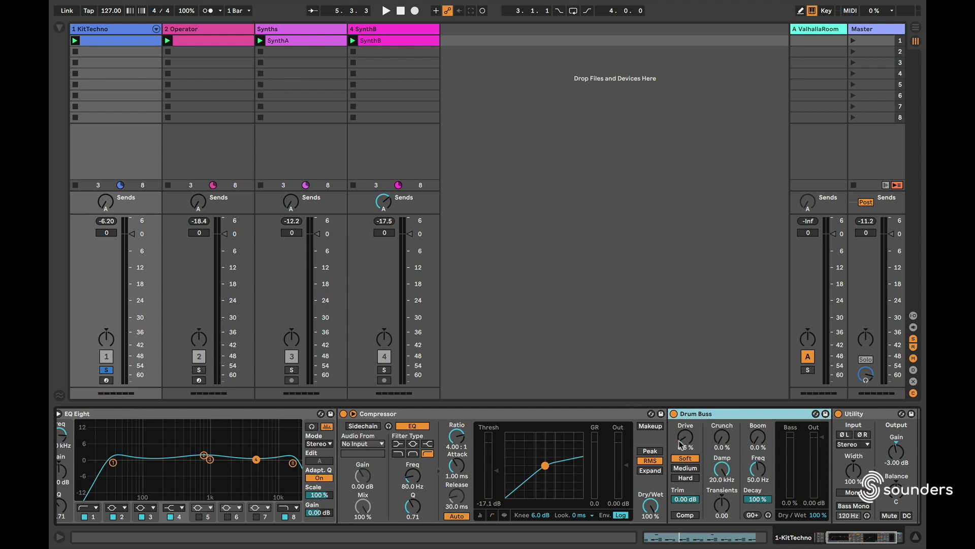
pyautogui.hscroll(-5, 680, 443)
pyautogui.click(325, 414)
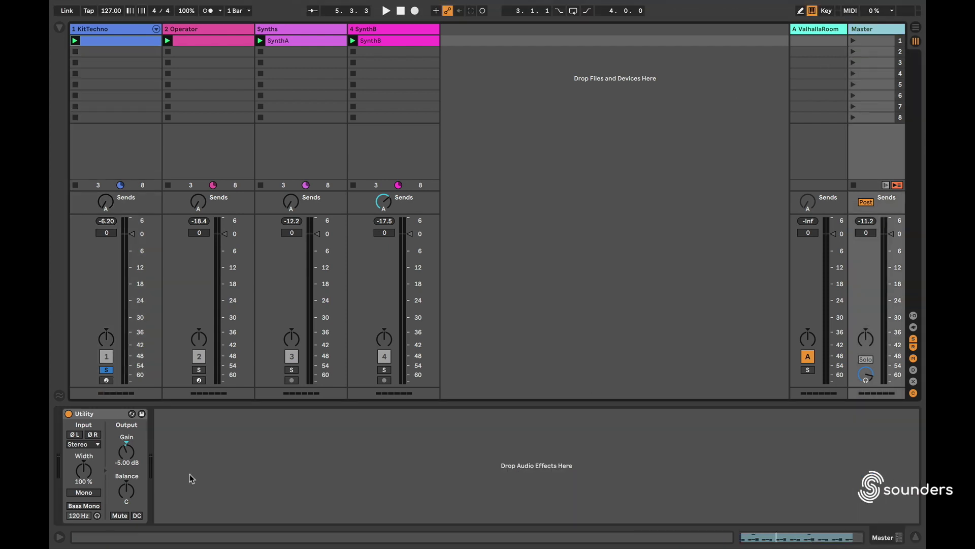
# Return to the KitTechno track and examine its device chain again from the first Utility through to the last one.
pyautogui.click(132, 30)
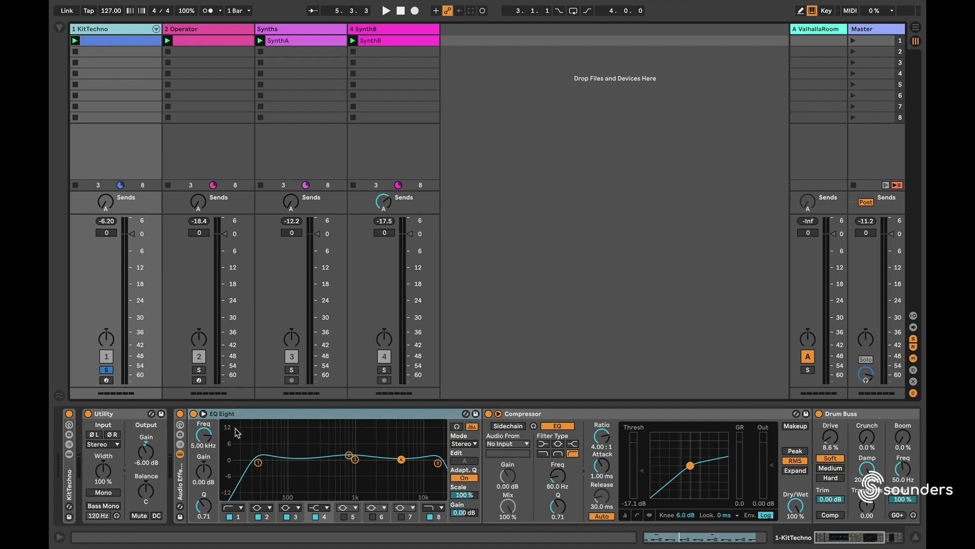
pyautogui.moveTo(105, 413); pyautogui.dragTo(917, 457)
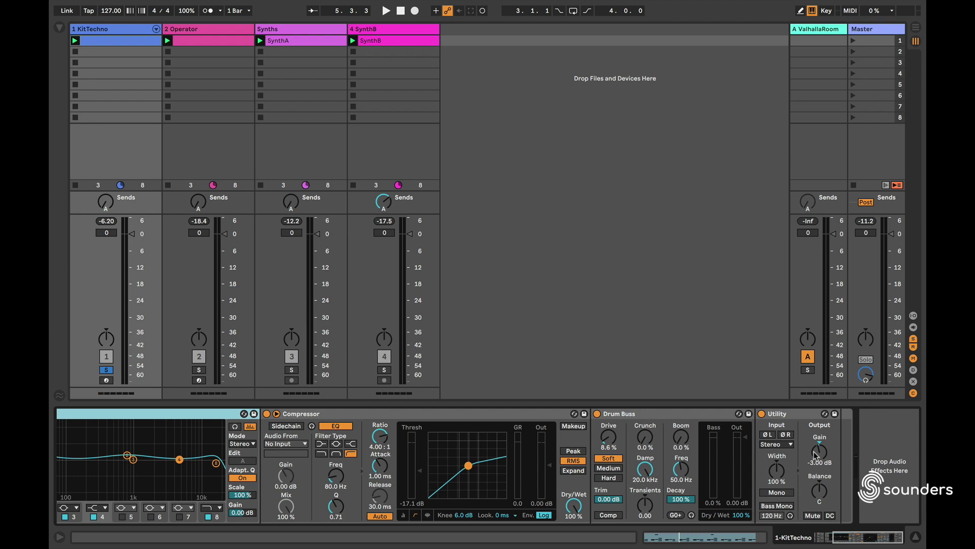
pyautogui.hscroll(-3, 814, 451)
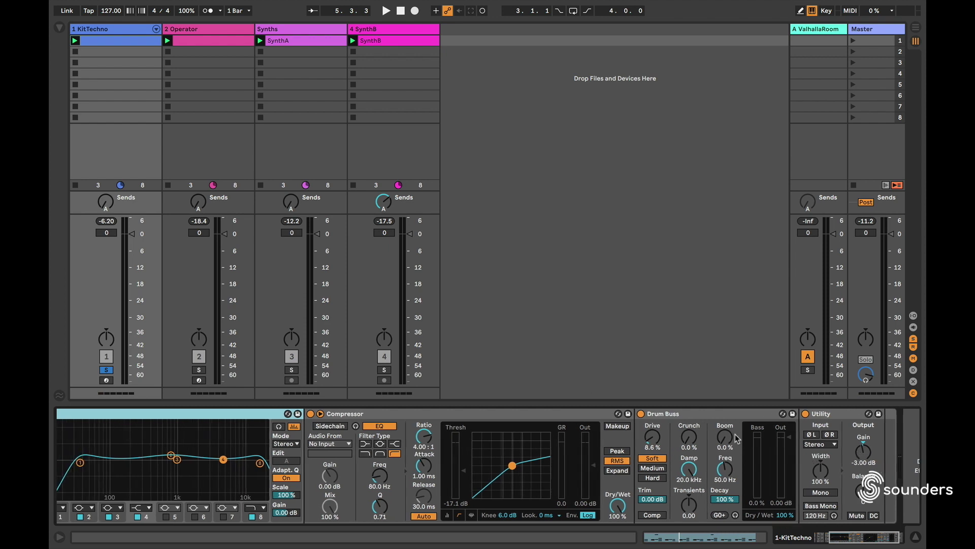
pyautogui.click(553, 416)
pyautogui.click(655, 414)
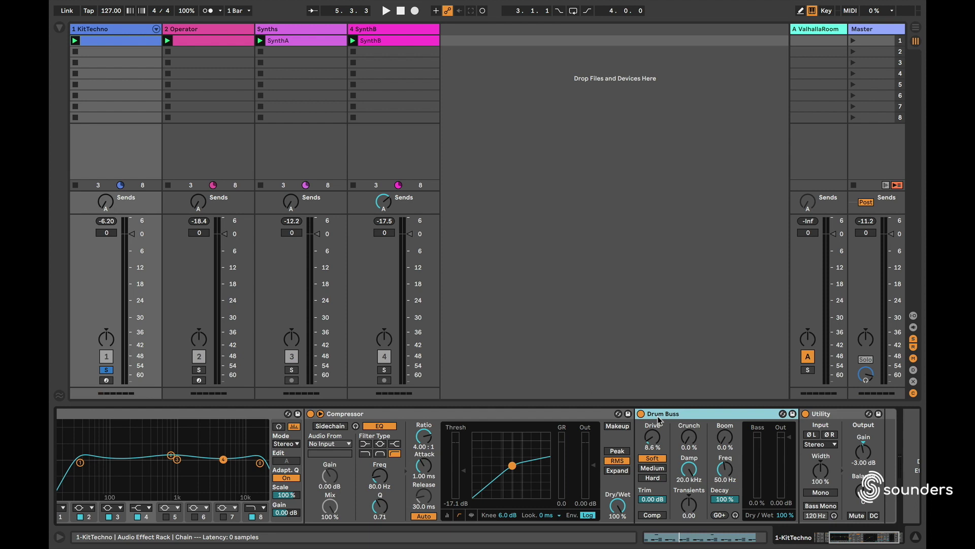
# Delete the -3 dB Utility after the Drum Buss at the end of the KitTechno rack.
pyautogui.hscroll(-5, 658, 415)
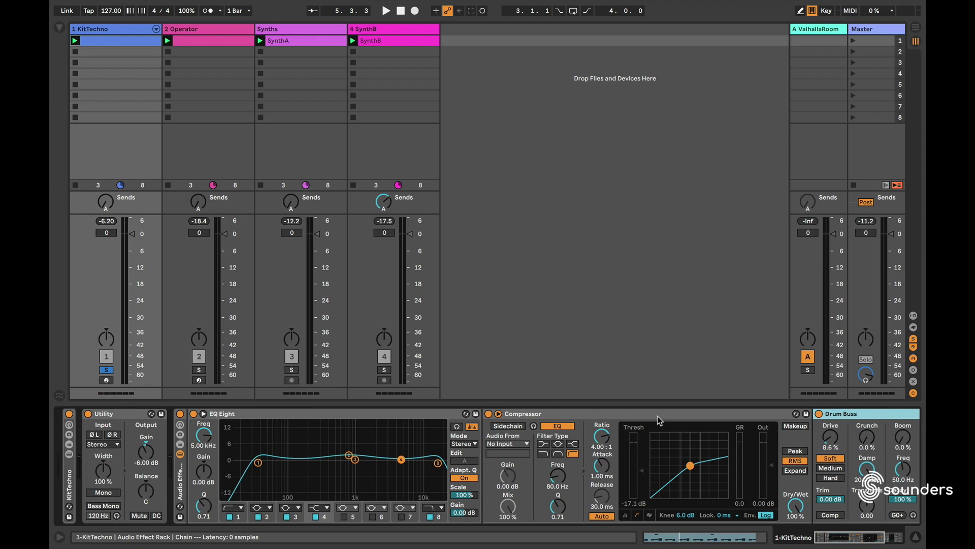
pyautogui.hotkey('ctrl', 'z')
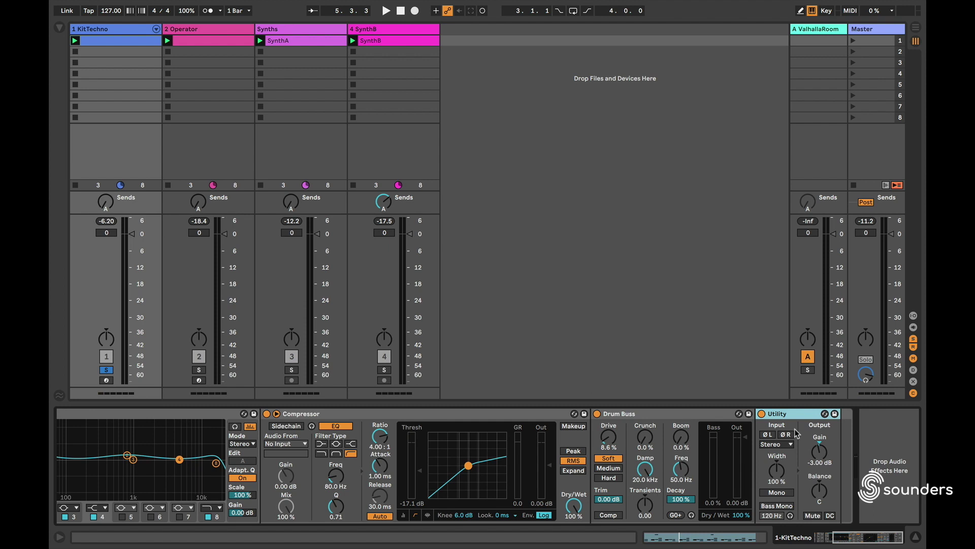
pyautogui.hotkey('ctrl', 'shift', 'z')
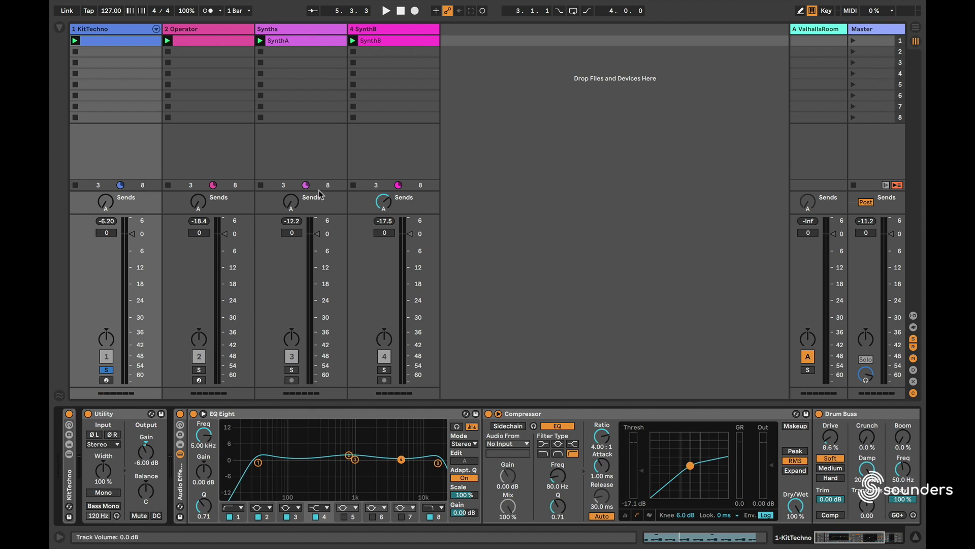
# Search all browser results for "volume", insert VolumeCompensator3.2 between the first Utility and the effects rack, and hide the browser.
pyautogui.click(60, 26)
pyautogui.click(102, 287)
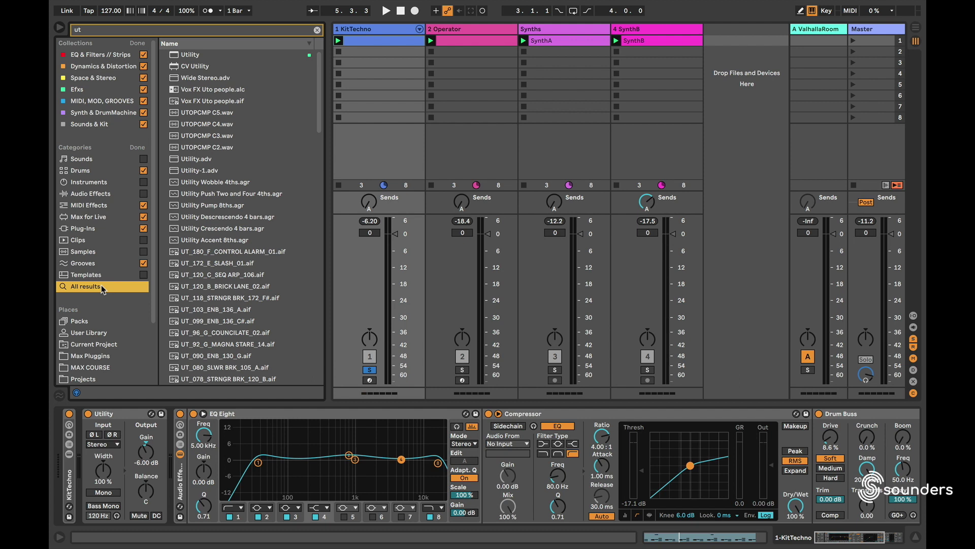
pyautogui.click(138, 32)
pyautogui.write('volume')
pyautogui.click(218, 67)
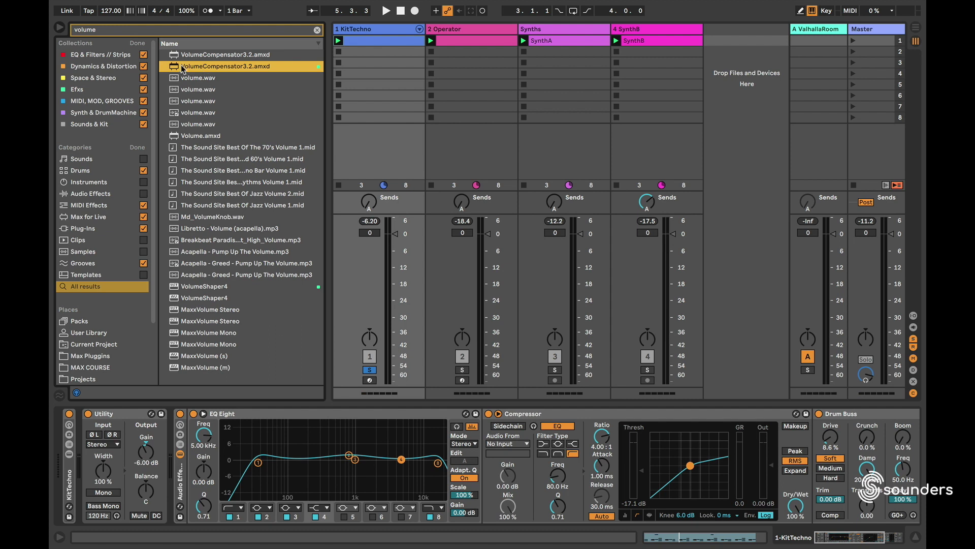
pyautogui.moveTo(181, 64); pyautogui.dragTo(176, 451)
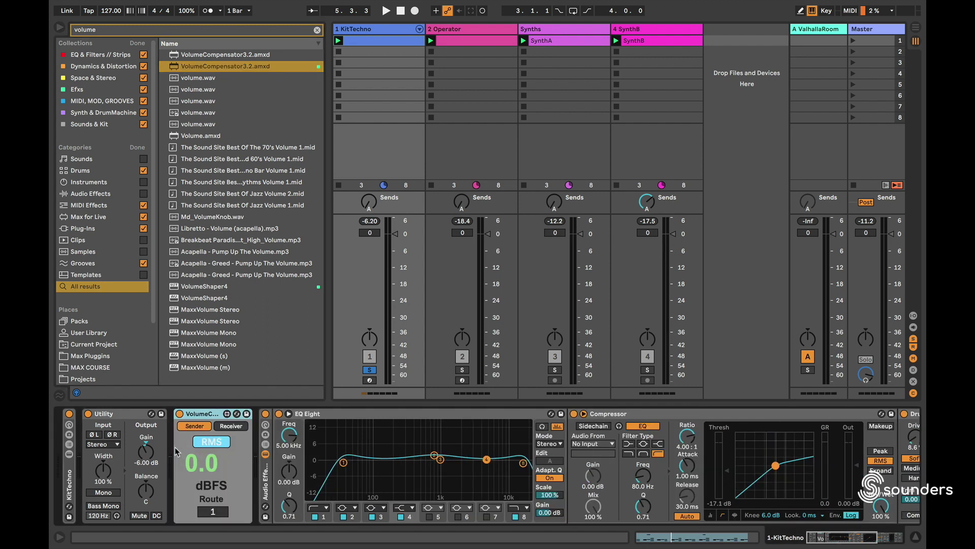
pyautogui.press('super+alt+b')
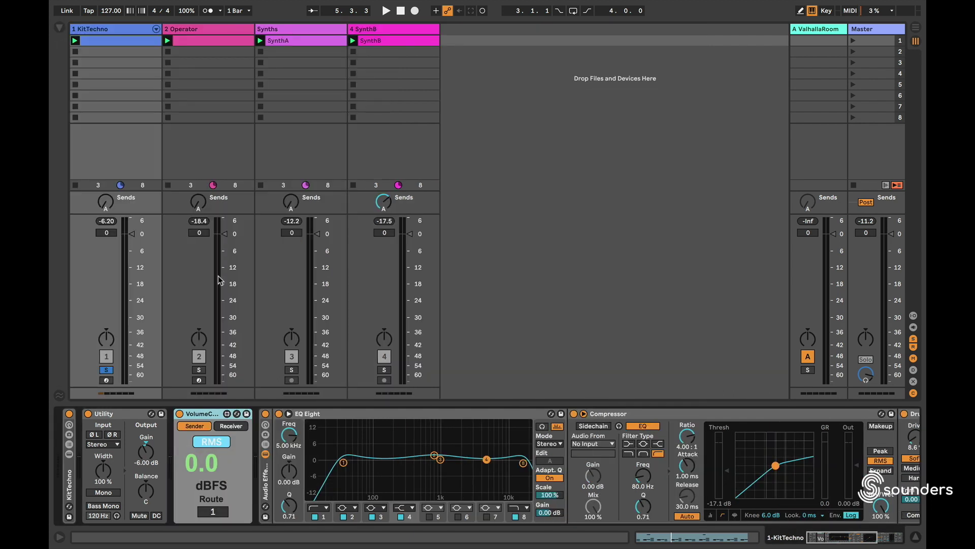
# Collapse the effects rack, place a copy of VolumeCompensator after it, and switch the copy to Receiver mode.
pyautogui.click(267, 485)
pyautogui.press('Delete')
pyautogui.click(208, 414)
pyautogui.click(208, 414)
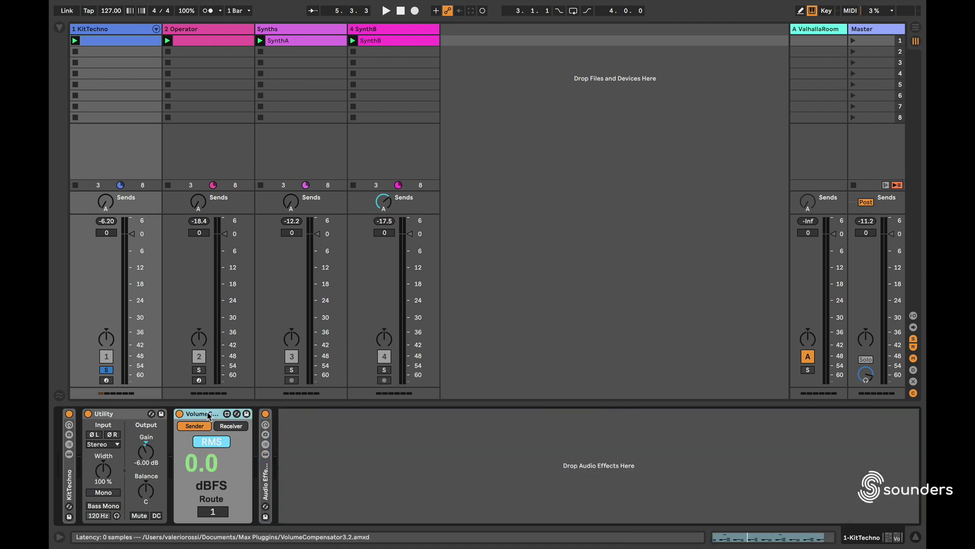
pyautogui.moveTo(208, 414); pyautogui.dragTo(285, 451)
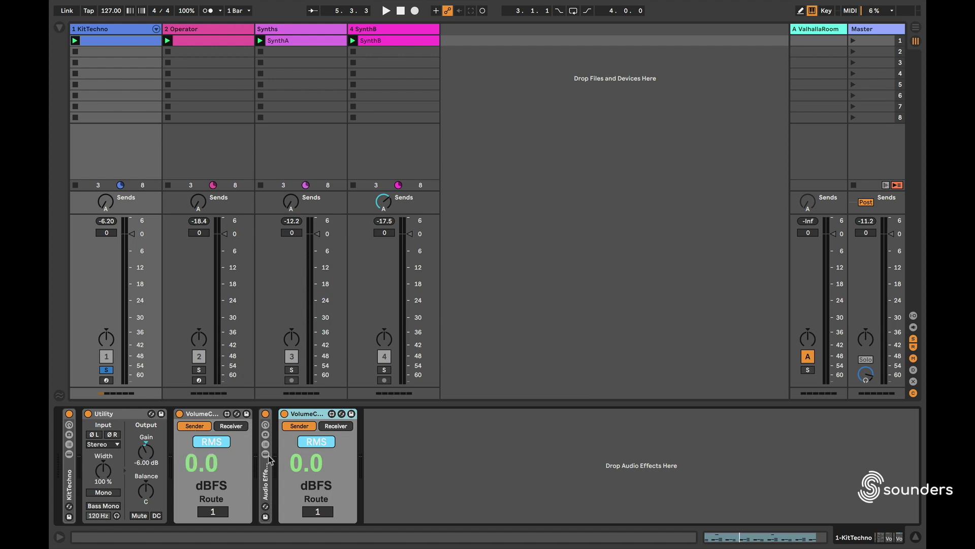
pyautogui.click(336, 426)
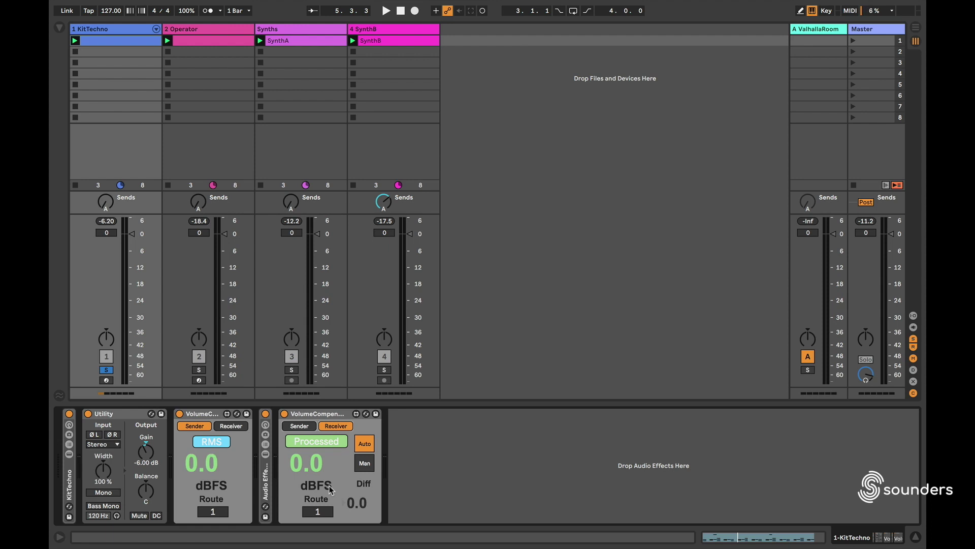
# Examine the devices inside the collapsed rack, fold it again, and play the track briefly to read both VolumeCompensators' levels.
pyautogui.doubleClick(267, 480)
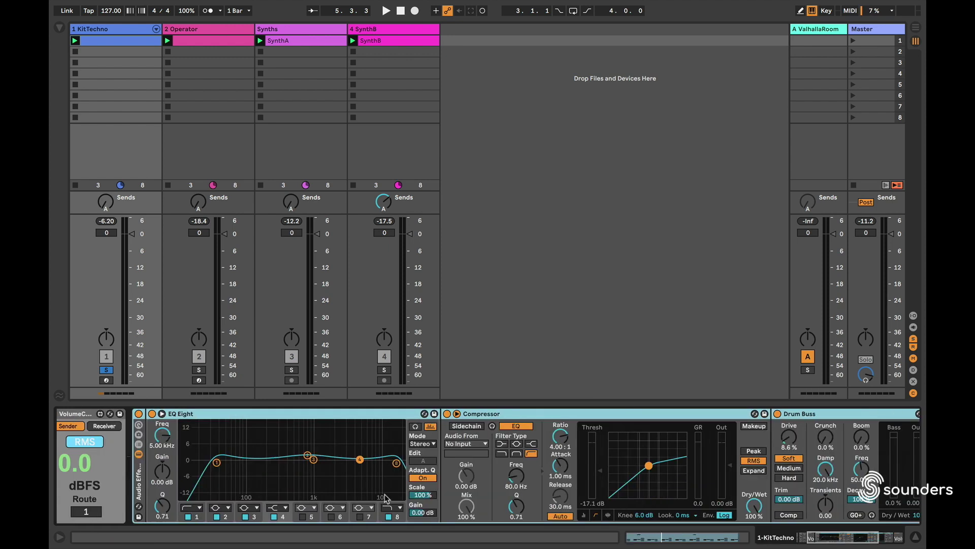
pyautogui.click(691, 420)
pyautogui.click(652, 414)
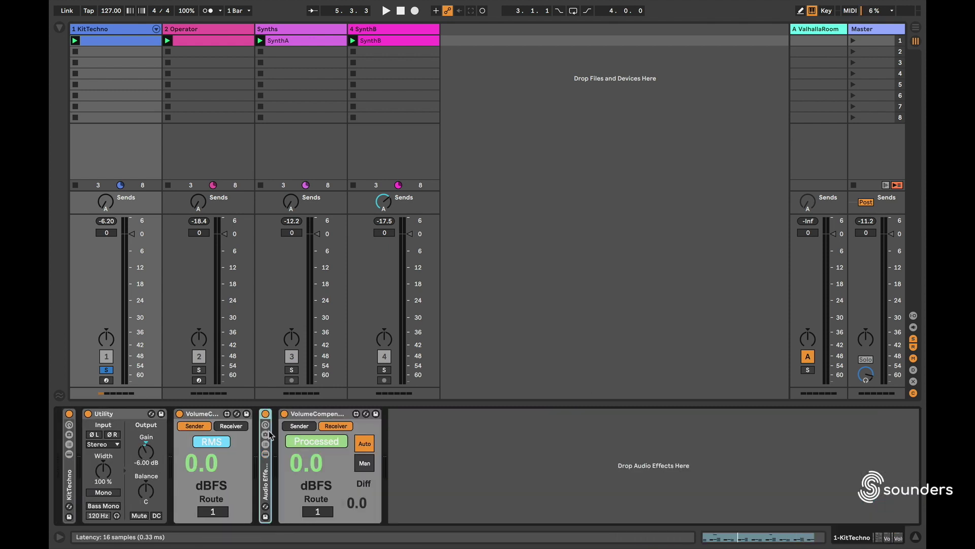
pyautogui.press('space')
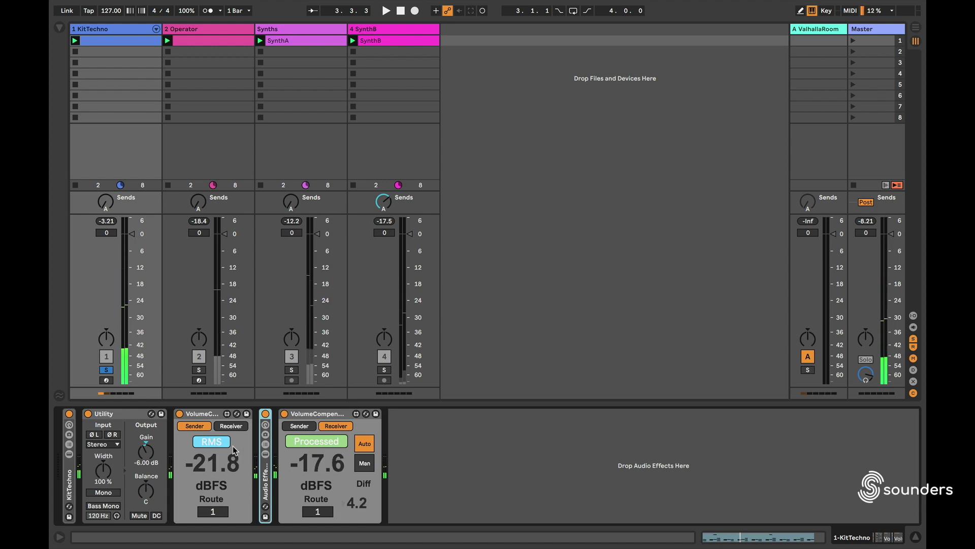
pyautogui.press('space')
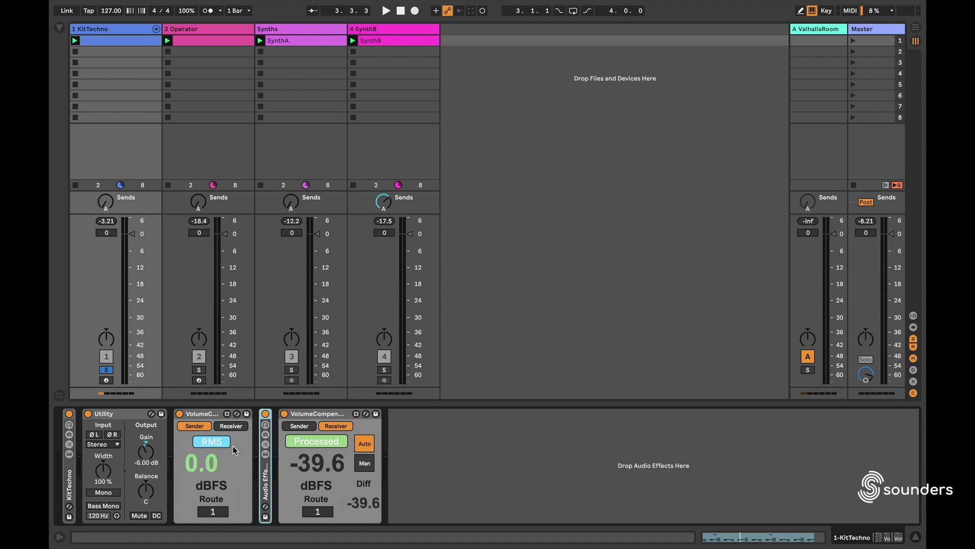
# During playback, group both VolumeCompensators and the effects rack between them into a new Audio Effect Rack.
pyautogui.click(194, 420)
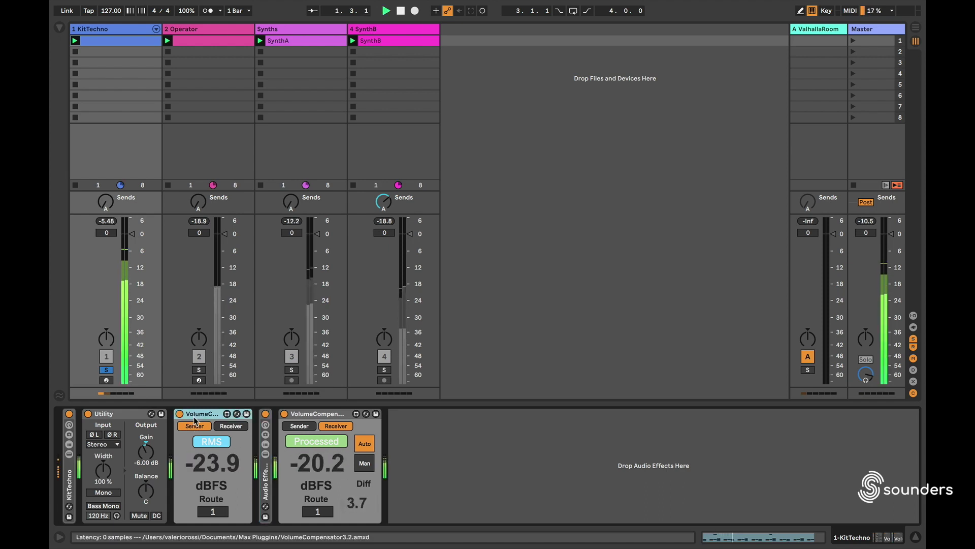
pyautogui.click(331, 416)
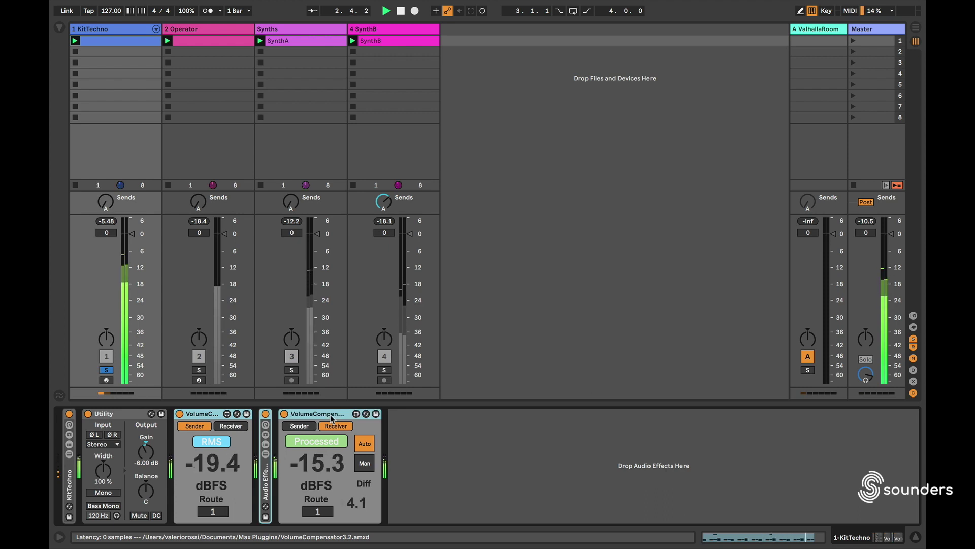
pyautogui.click(188, 426)
pyautogui.press('super+g')
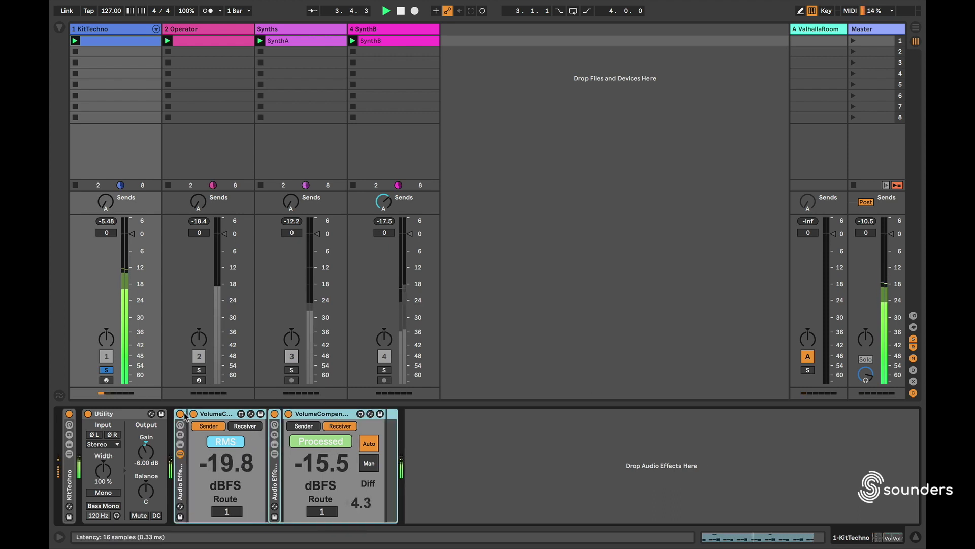
# Compare the KitTechno sound with the new outer rack bypassed and active, leave the rack on and stop playback.
pyautogui.click(181, 414)
pyautogui.click(181, 414)
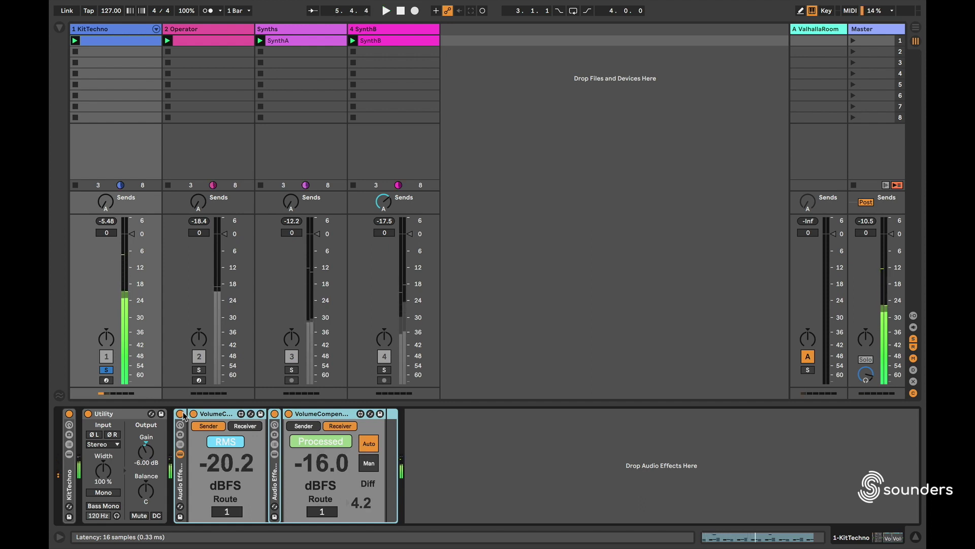
pyautogui.press('space')
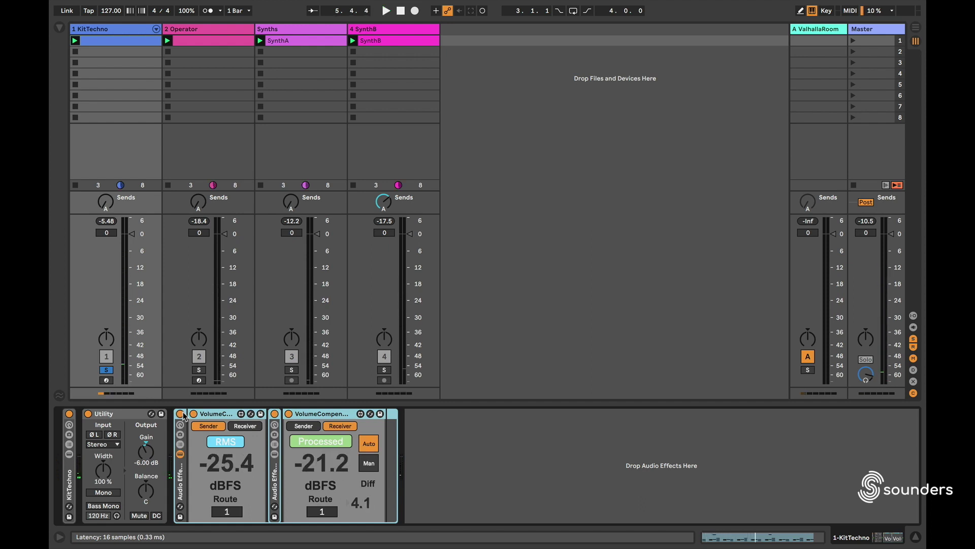